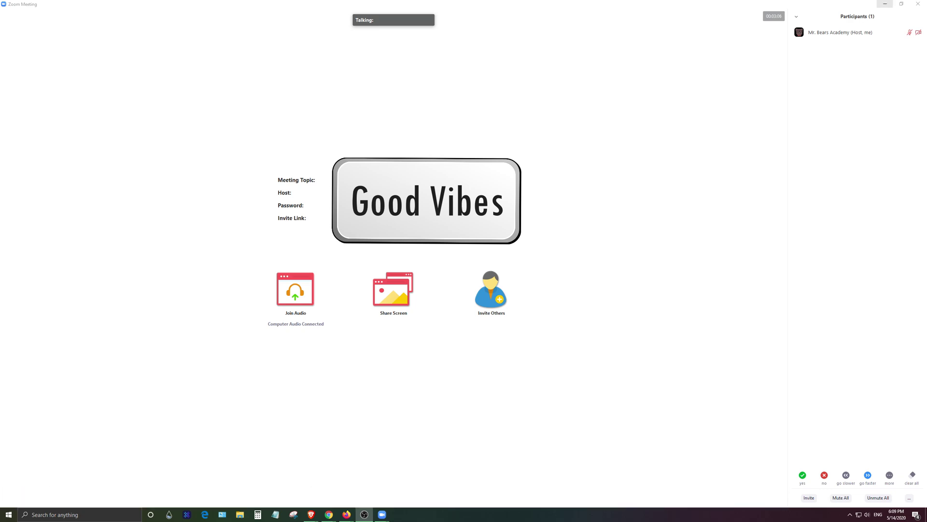
# Minimize the Zoom meeting to reveal the tiled Chrome, incognito Chrome and Firefox windows.
pyautogui.click(885, 4)
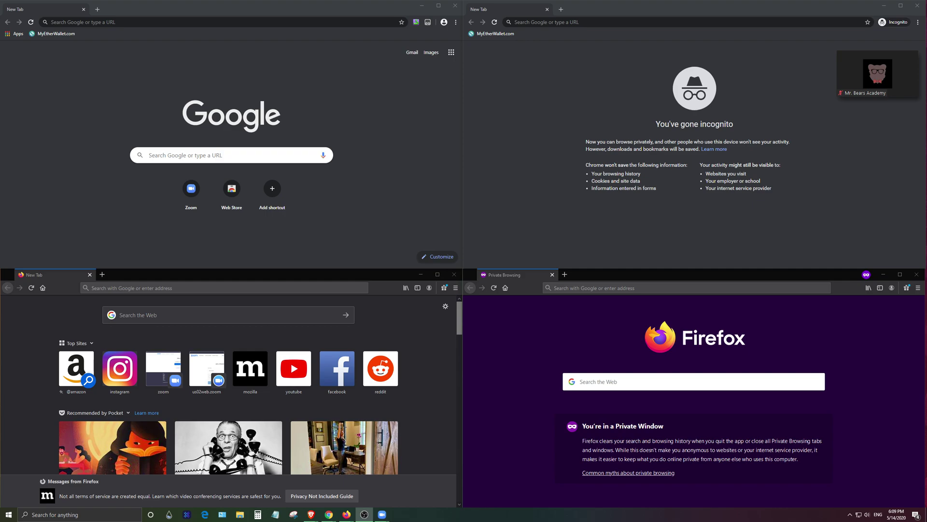
pyautogui.hotkey('alt', 'Tab')
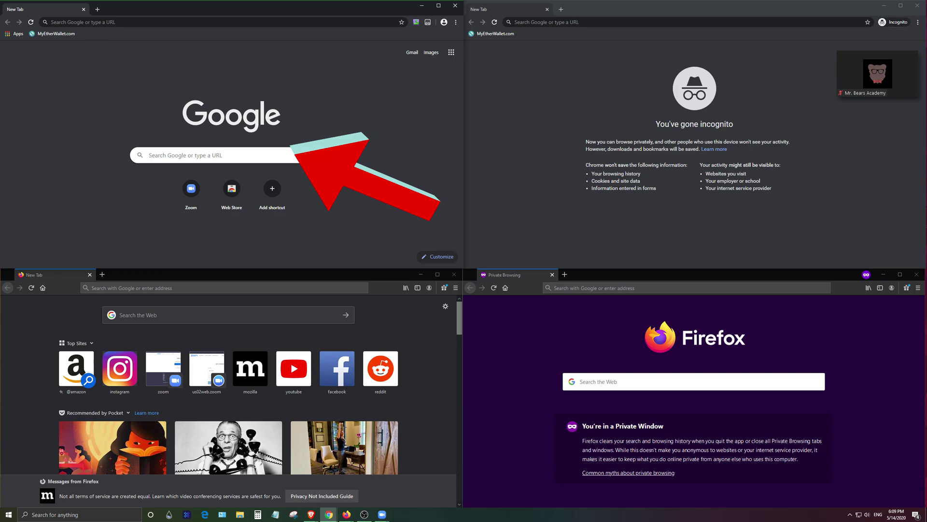
pyautogui.hotkey('alt', 'Tab')
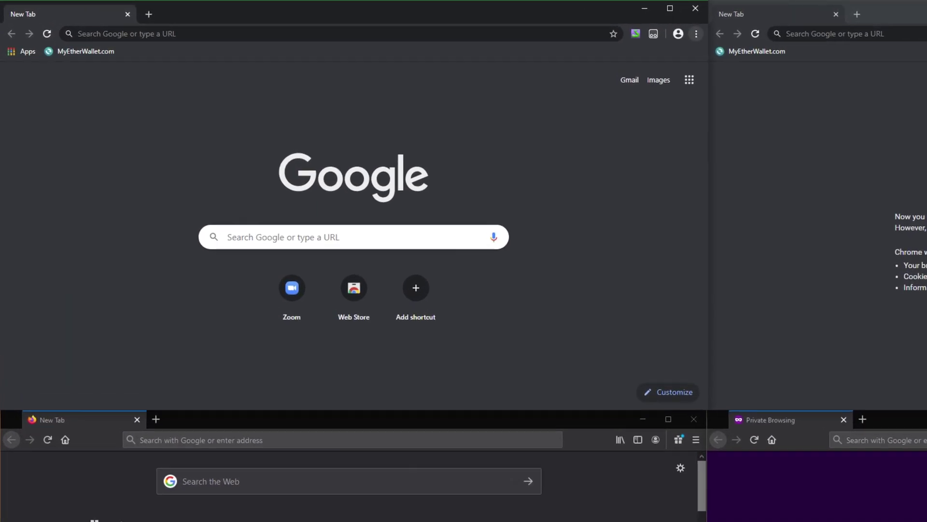
pyautogui.hotkey('alt', 'f')
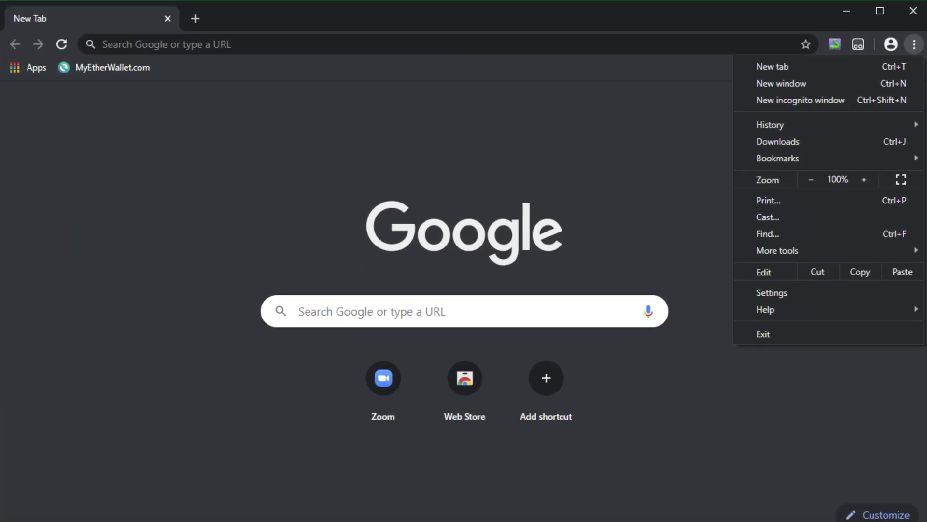
pyautogui.press('Down')
pyautogui.press('Down')
pyautogui.press('Down')
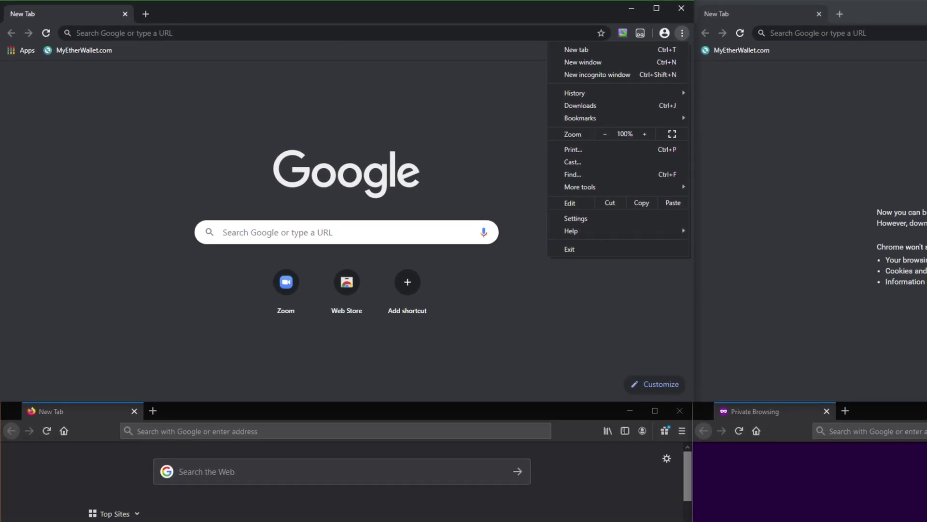
pyautogui.press('Return')
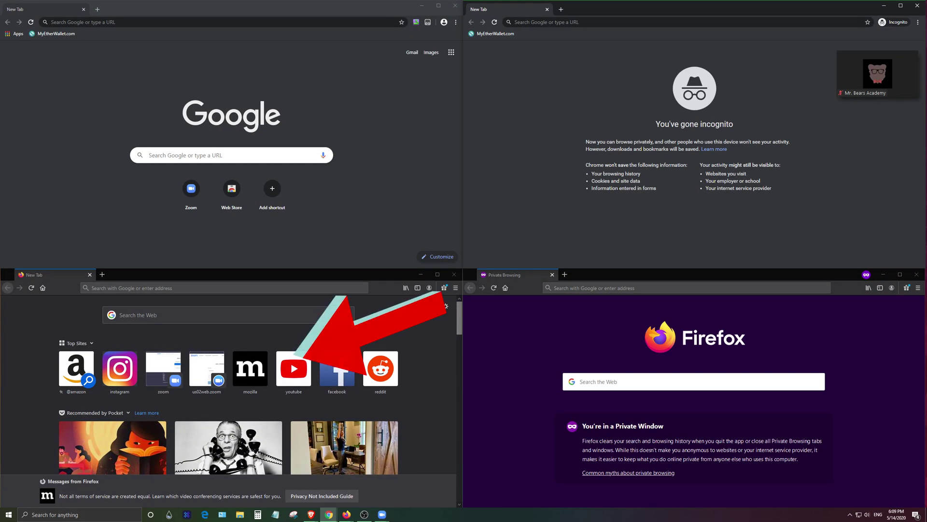
pyautogui.click(232, 338)
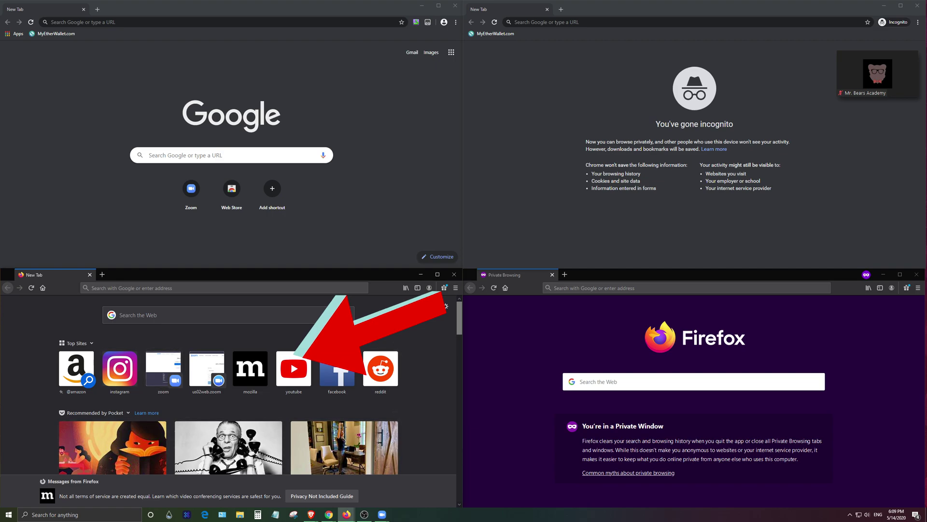
pyautogui.hotkey('alt', 'Tab')
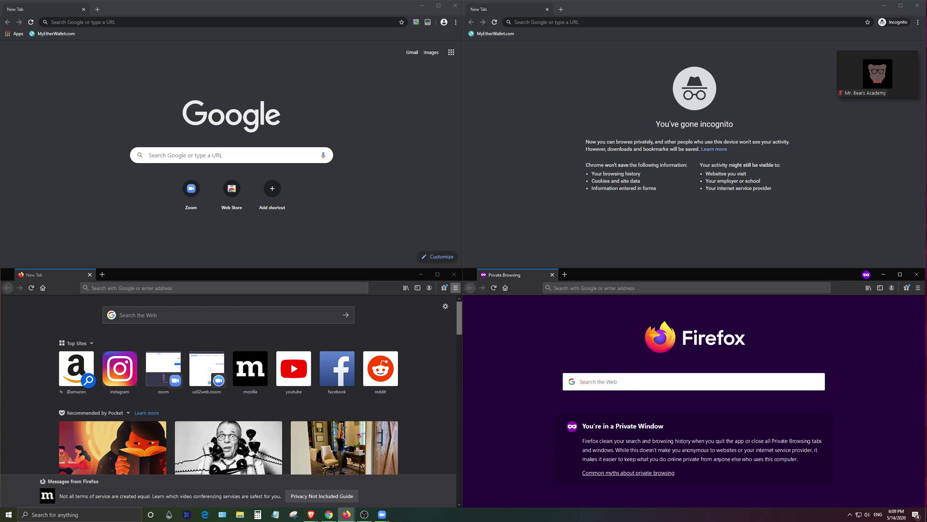
pyautogui.click(455, 287)
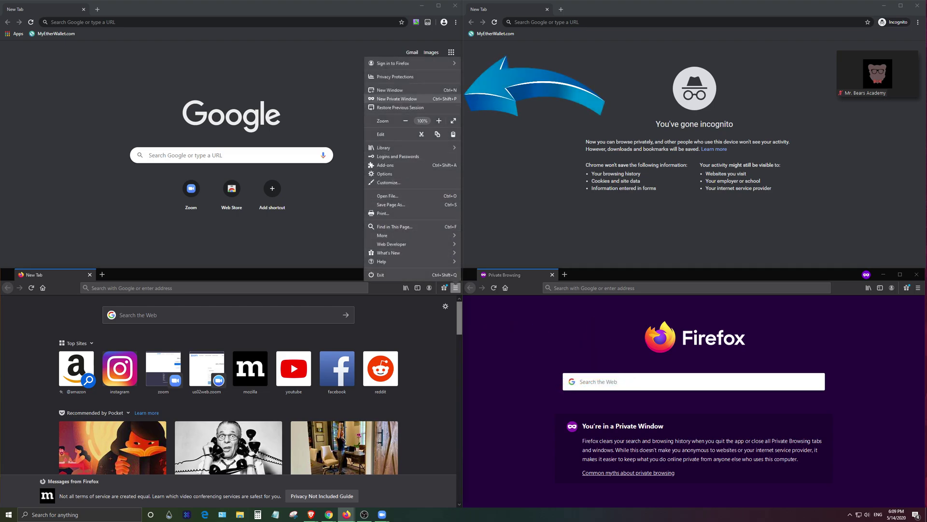
pyautogui.press('Escape')
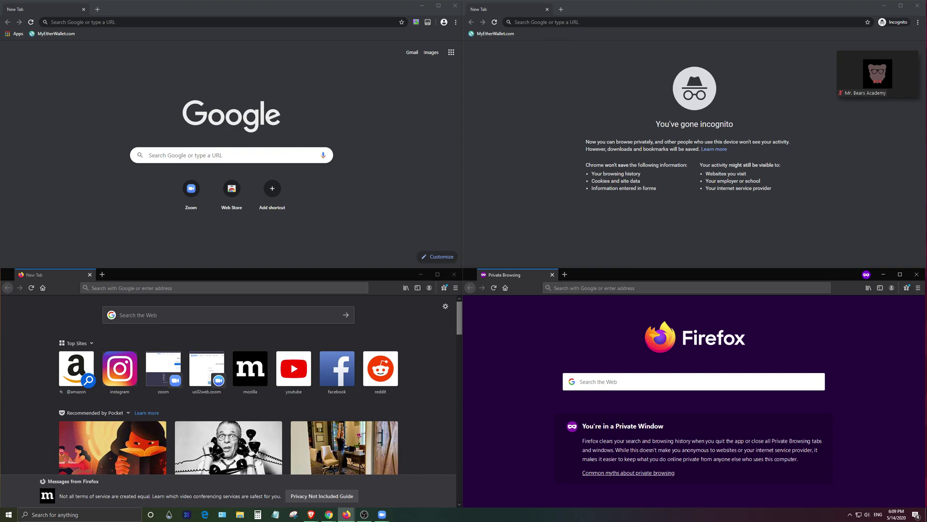
# Load zoom.us/join in regular Chrome and copy the address.
pyautogui.hotkey('alt', 'Tab')
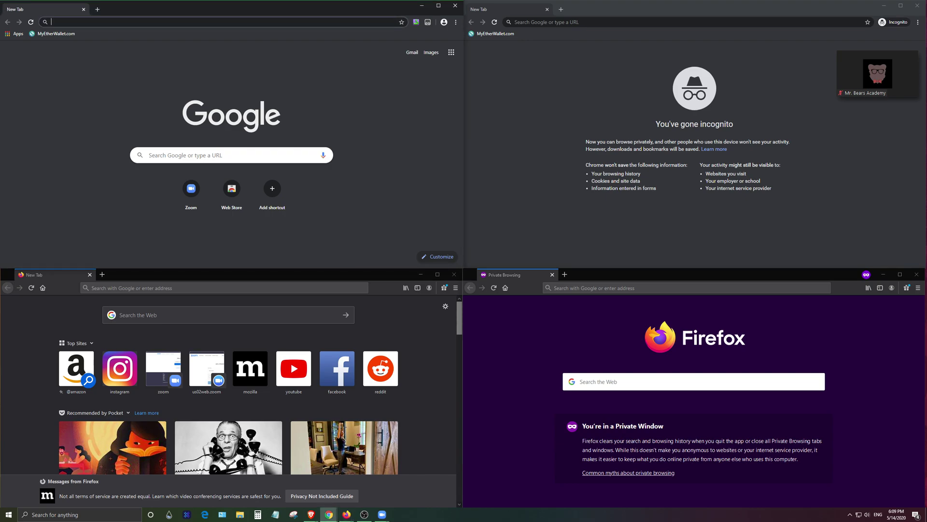
pyautogui.write('zoom')
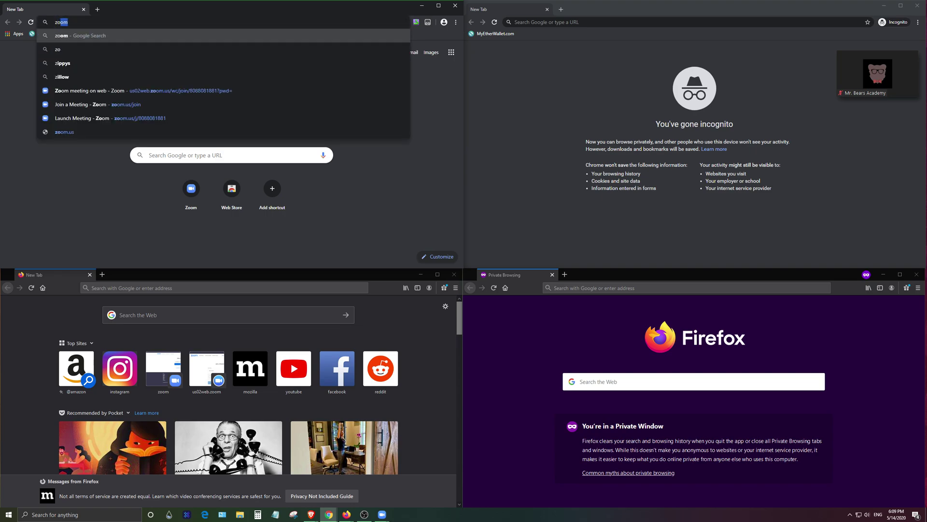
pyautogui.write('.us')
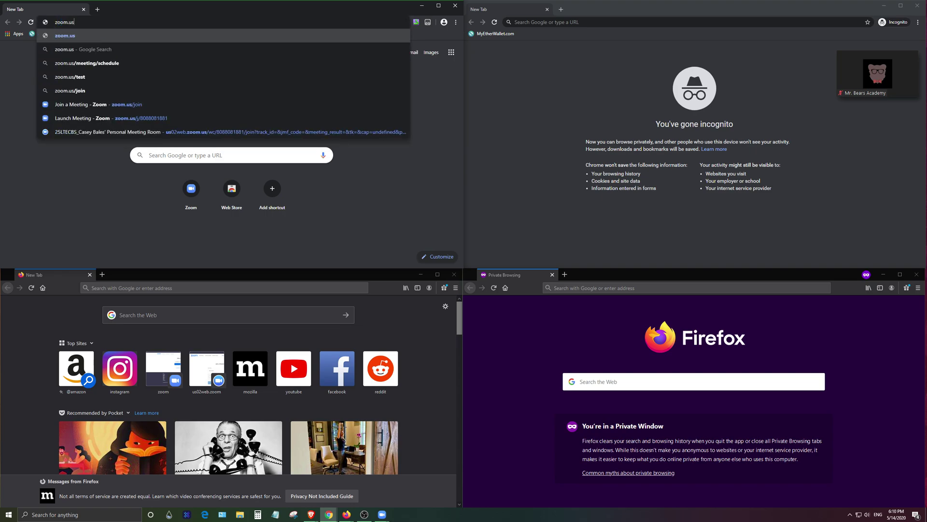
pyautogui.write('/join')
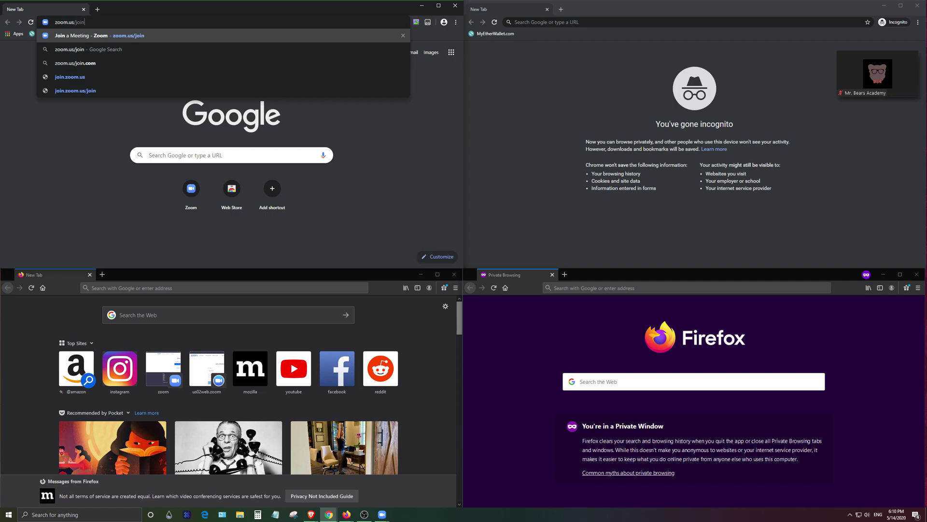
pyautogui.hotkey('ctrl', 'a')
pyautogui.hotkey('ctrl', 'c')
pyautogui.press('Return')
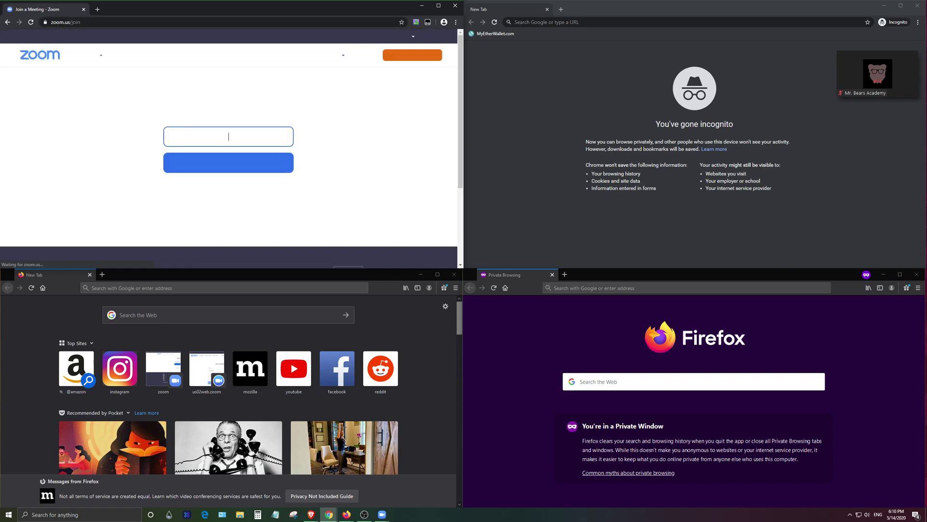
pyautogui.hotkey('alt', 'Tab')
# Paste zoom.us/join into incognito Chrome, regular Firefox and private Firefox and load it.
pyautogui.hotkey('ctrl', 'v')
pyautogui.press('Return')
pyautogui.hotkey('alt', 'Tab')
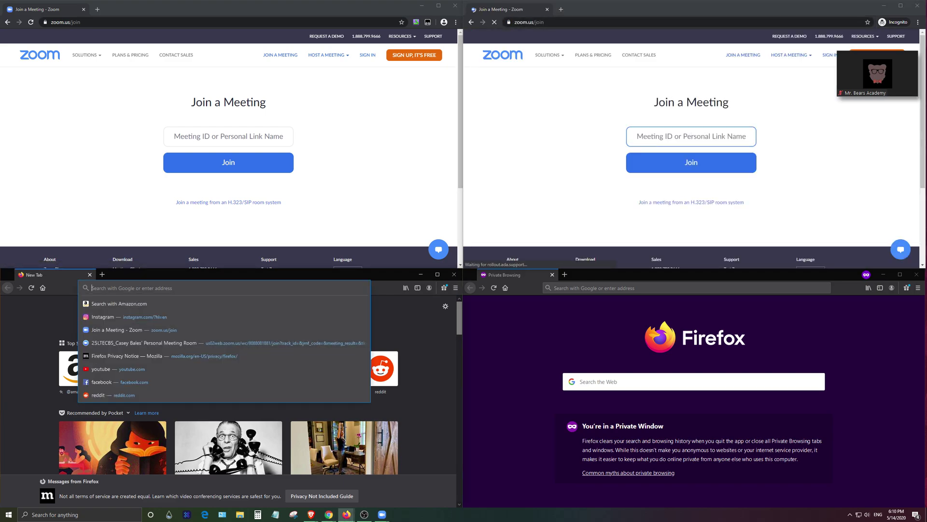
pyautogui.hotkey('ctrl', 'v')
pyautogui.press('Return')
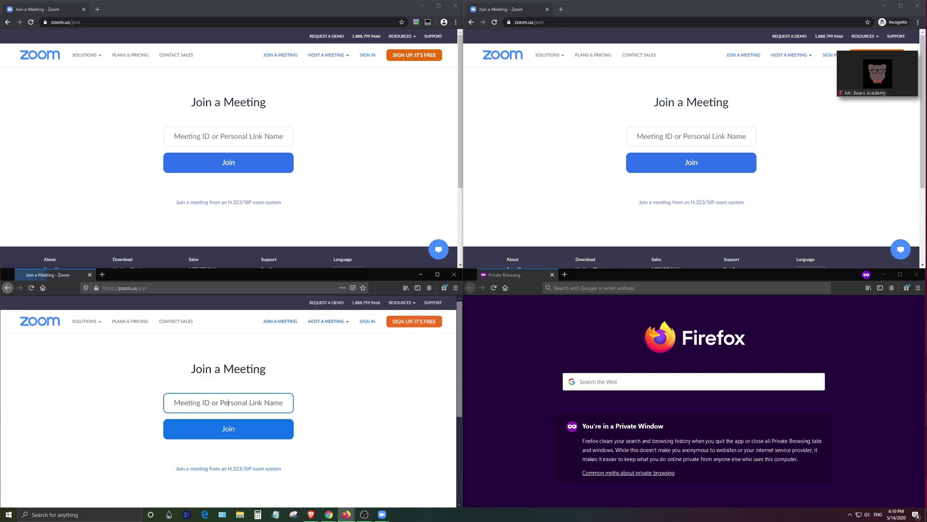
pyautogui.hotkey('alt', 'Tab')
pyautogui.hotkey('ctrl', 'v')
pyautogui.press('Return')
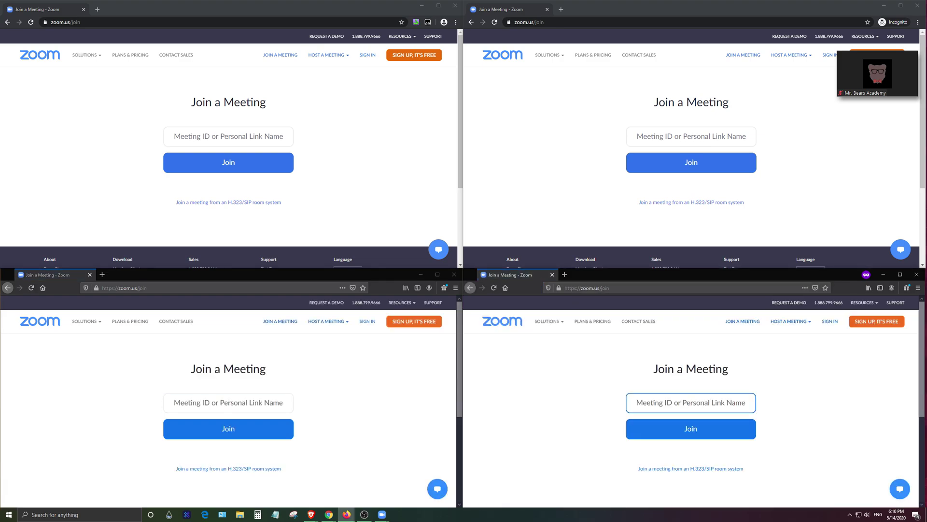
pyautogui.hotkey('alt', 'Tab')
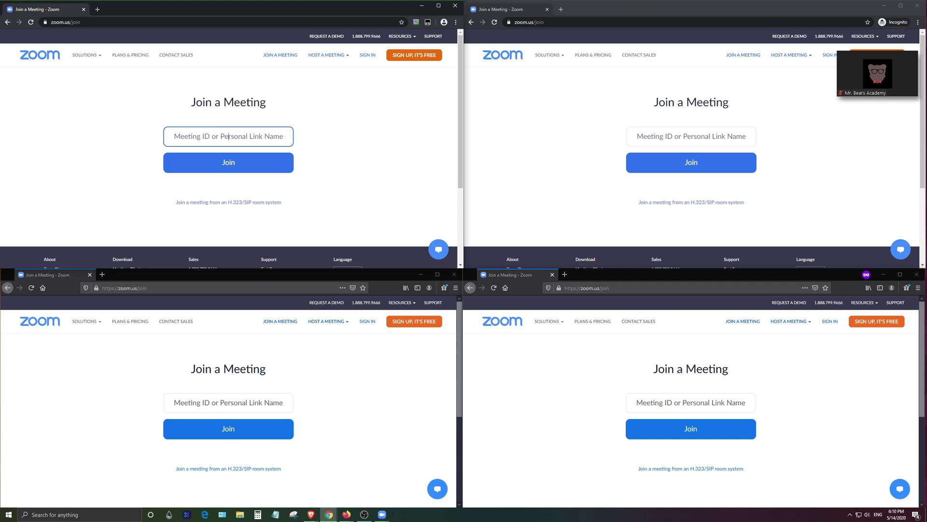
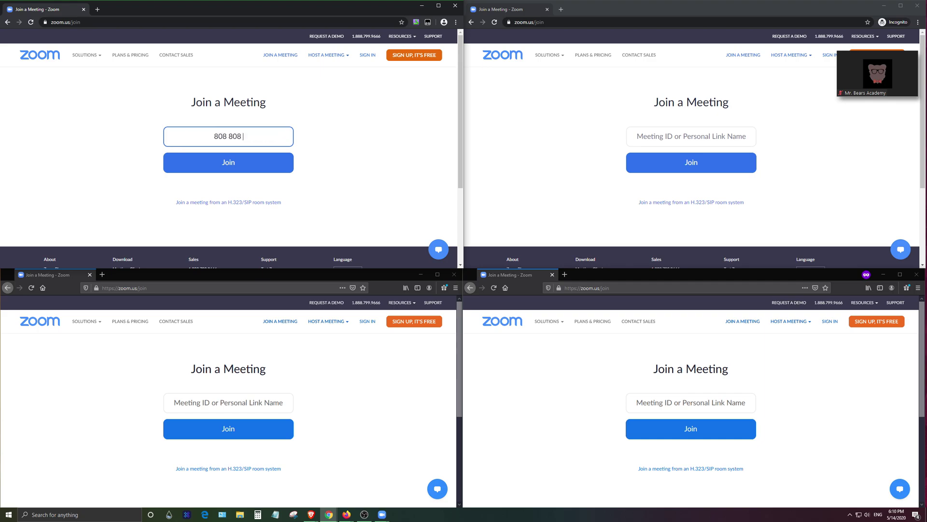
pyautogui.hotkey('ctrl', 'a')
pyautogui.hotkey('ctrl', 'c')
# Paste the meeting ID into the incognito and both Firefox join pages, then join from Chrome.
pyautogui.click(691, 136)
pyautogui.hotkey('ctrl', 'v')
pyautogui.click(228, 402)
pyautogui.hotkey('ctrl', 'v')
pyautogui.click(691, 402)
pyautogui.hotkey('ctrl', 'v')
pyautogui.click(229, 162)
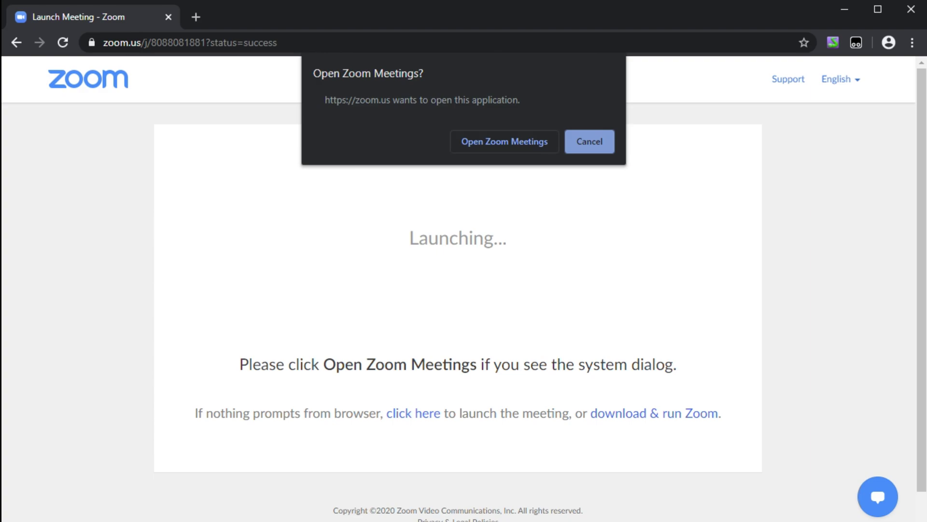
# Decline the desktop Zoom app prompt and choose 'join from your browser' on the Launch Meeting page.
pyautogui.press('Return')
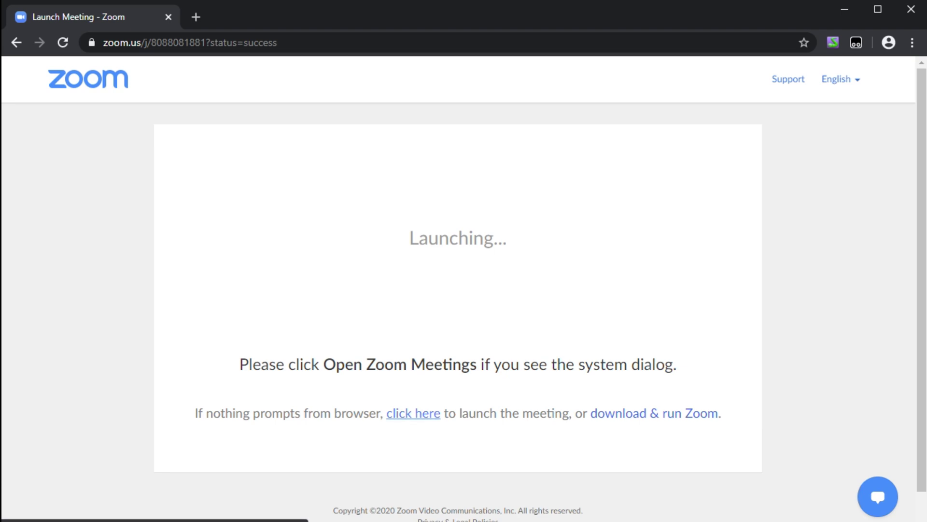
pyautogui.click(413, 413)
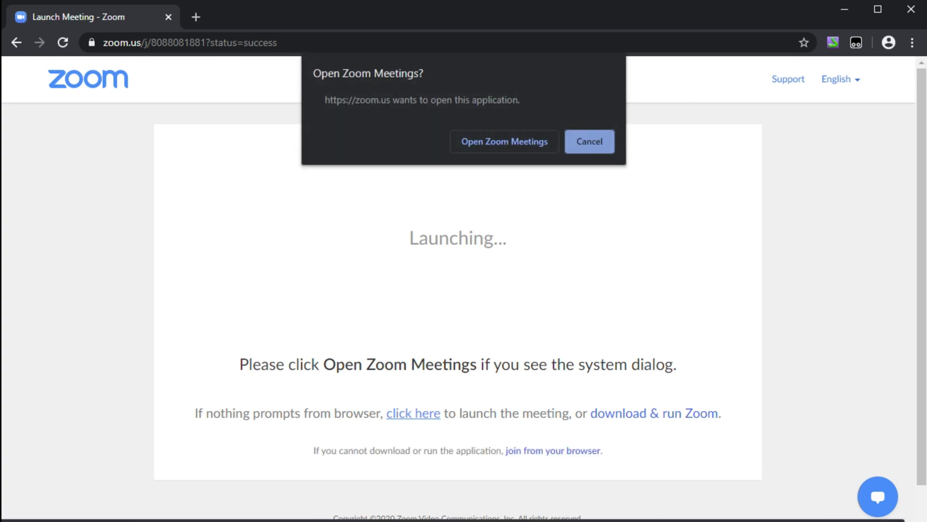
pyautogui.press('Return')
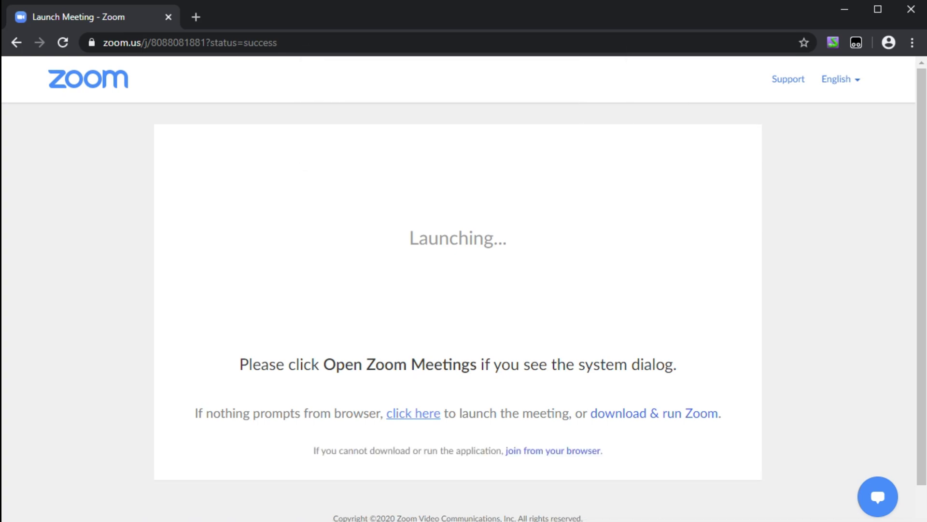
pyautogui.moveTo(314, 450); pyautogui.dragTo(603, 450)
pyautogui.click(602, 450)
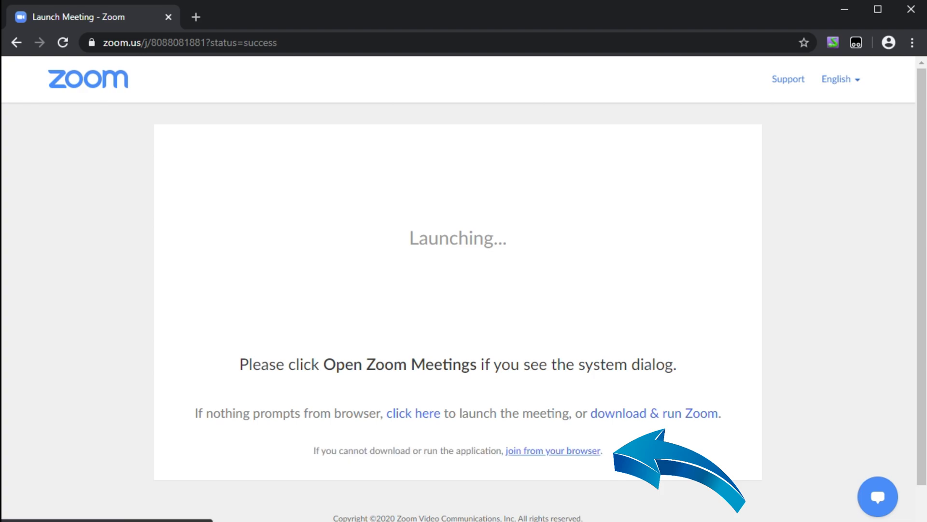
pyautogui.click(570, 451)
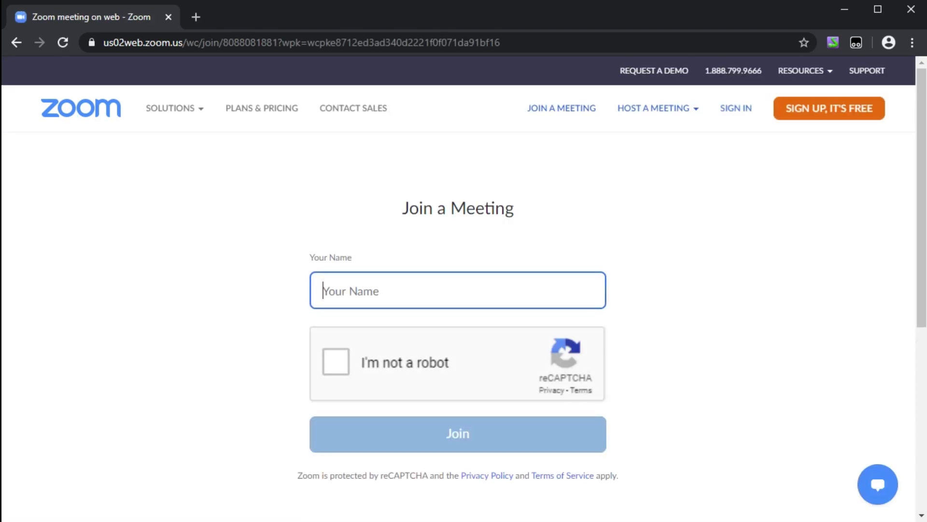
# Enter the name 'Ghost 1', pass the bridge-image reCAPTCHA, and supply the meeting password.
pyautogui.write('Ghos')
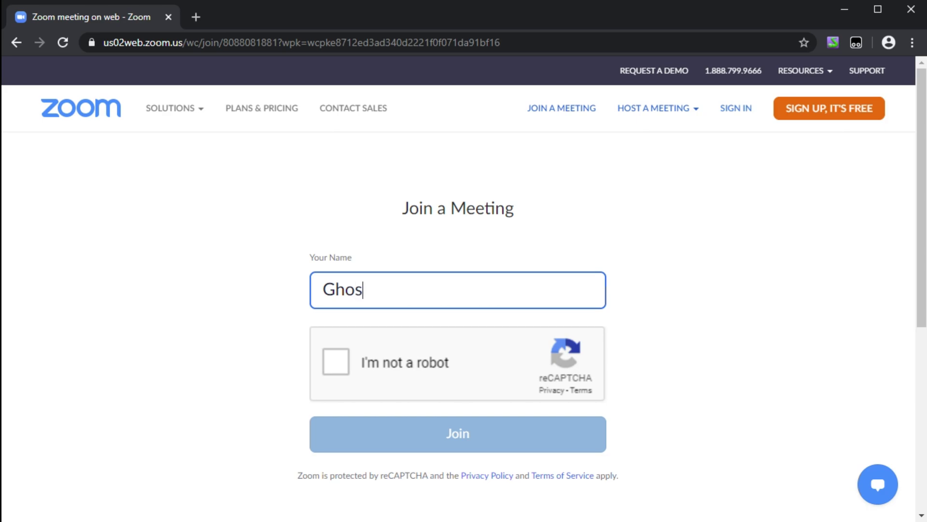
pyautogui.write('t 1')
pyautogui.click(336, 361)
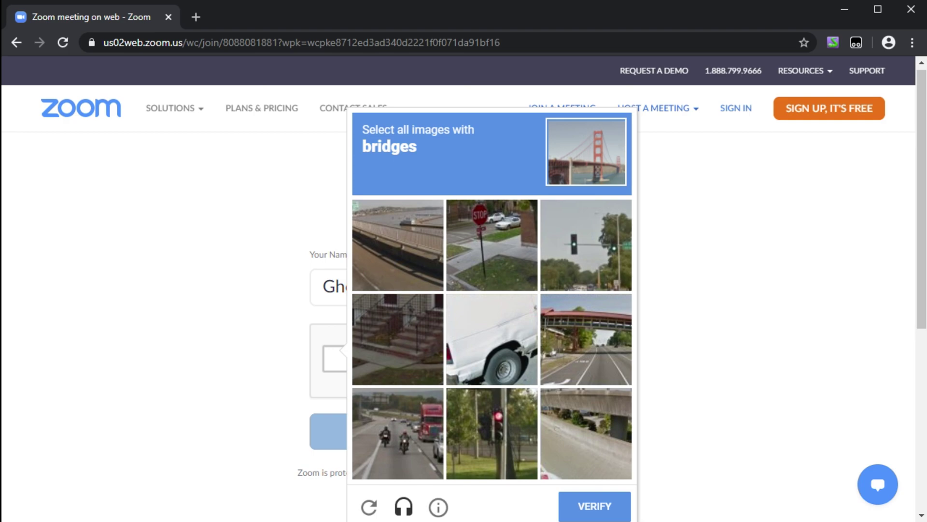
pyautogui.click(398, 245)
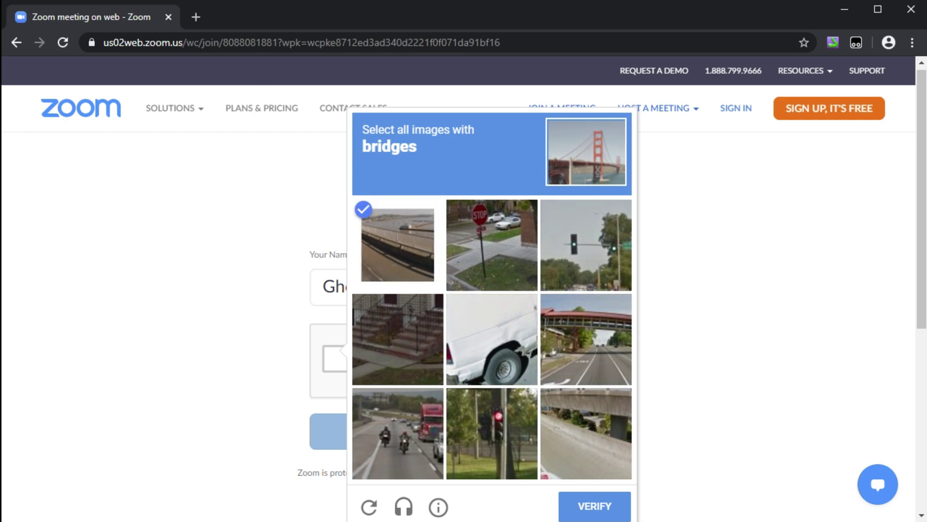
pyautogui.click(585, 339)
pyautogui.click(586, 433)
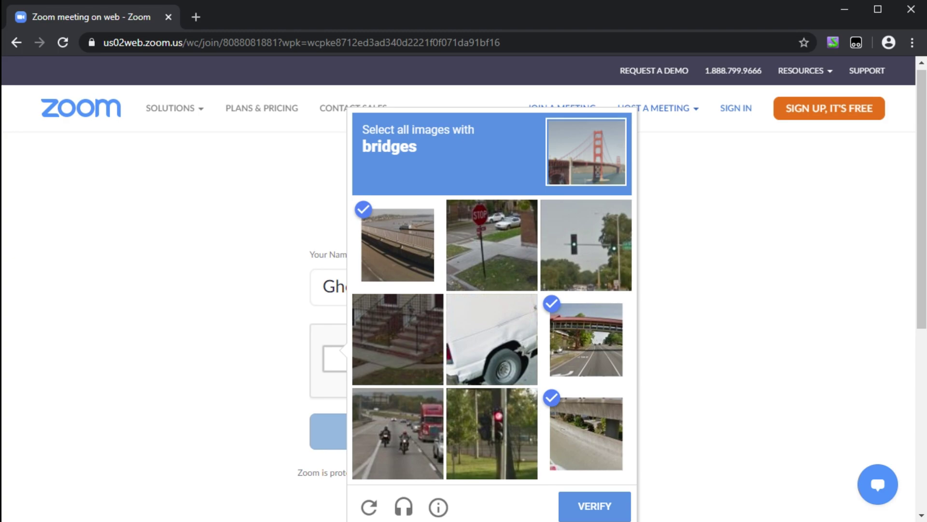
pyautogui.click(594, 506)
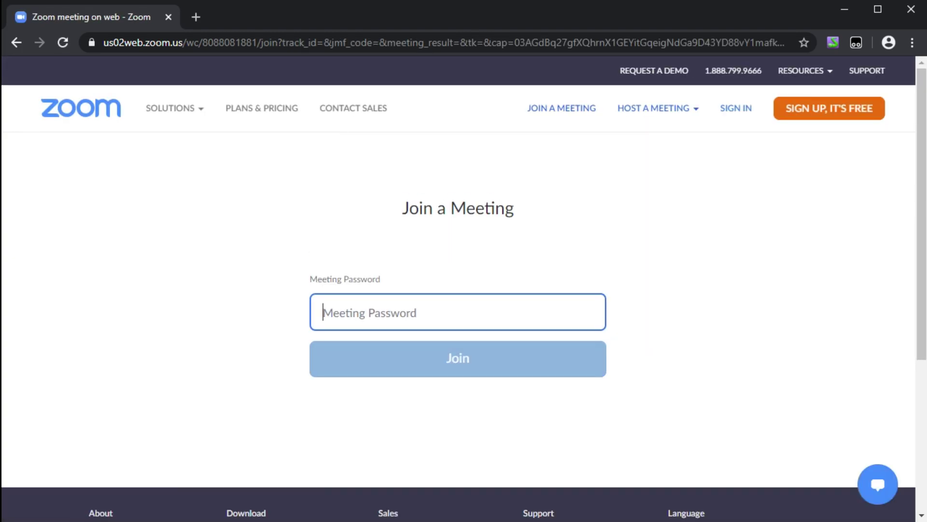
pyautogui.write('•••')
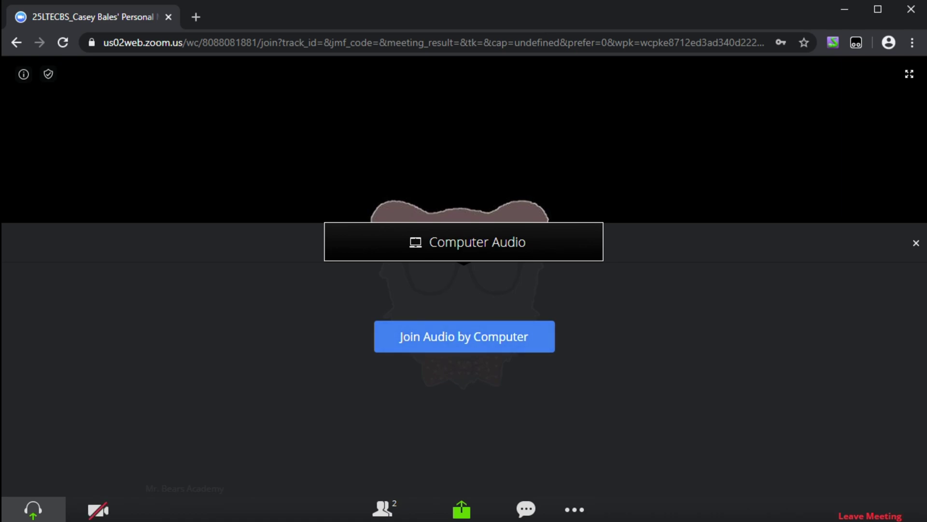
# Join computer audio as Ghost 1 and show the Participants panel.
pyautogui.click(464, 336)
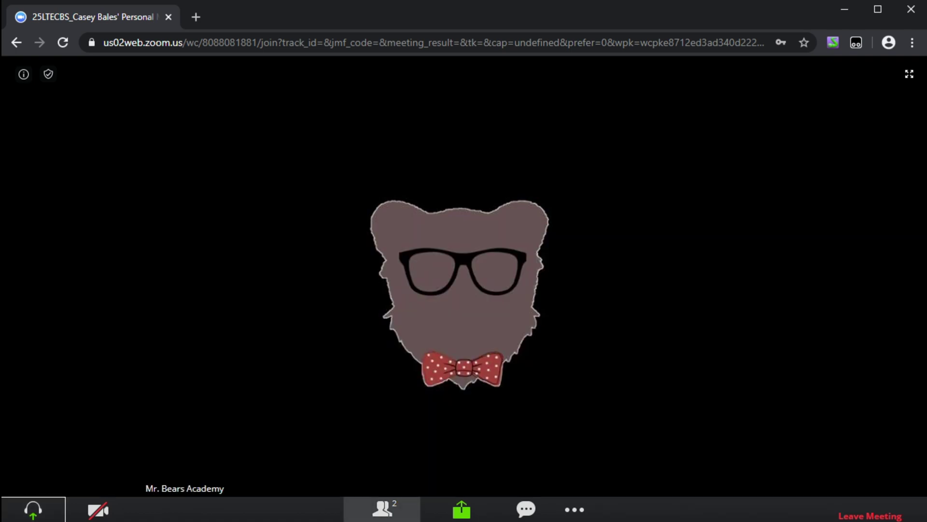
pyautogui.click(383, 509)
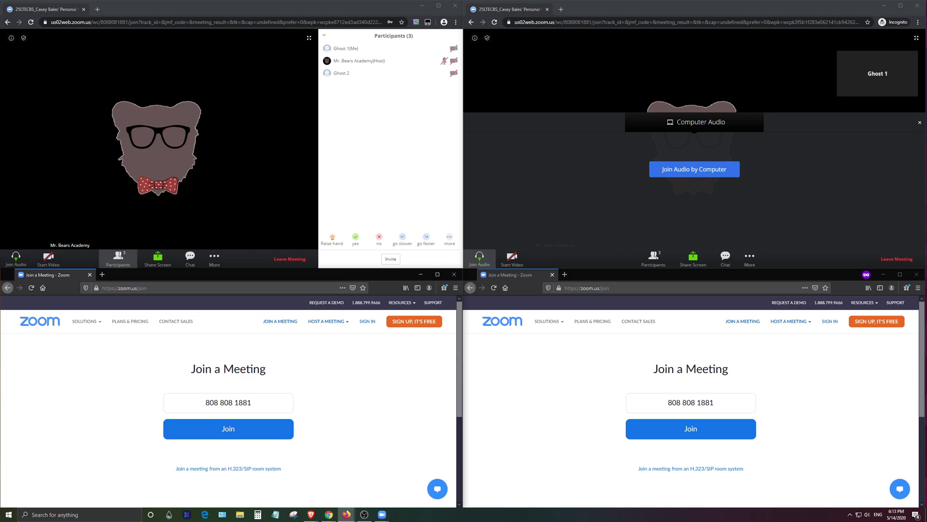
# Submit the meeting number, decline the Launch Application dialog, and cancel the installer download.
pyautogui.press('Return')
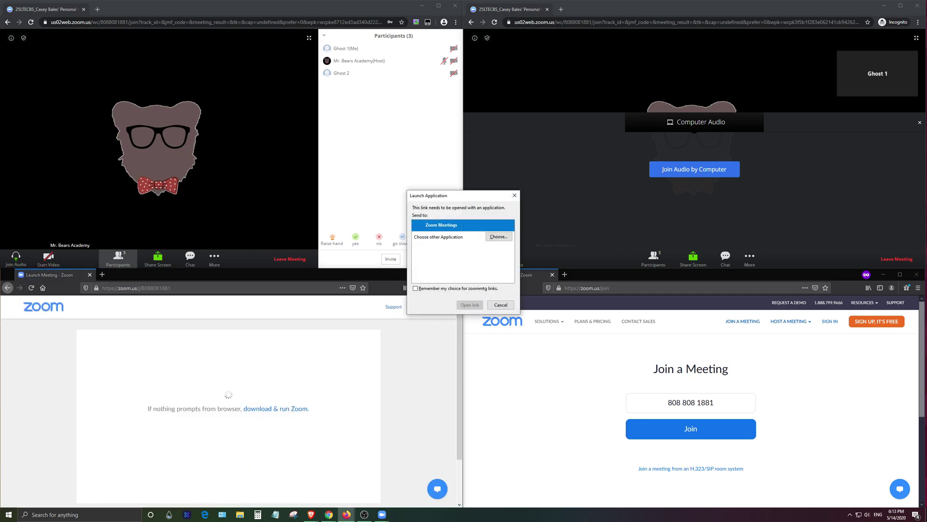
pyautogui.moveTo(466, 195); pyautogui.dragTo(366, 354)
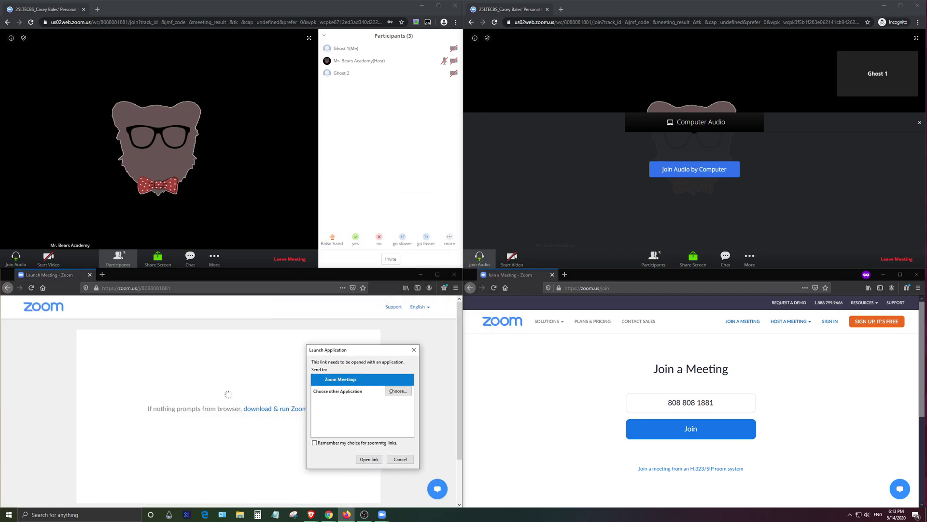
pyautogui.click(400, 458)
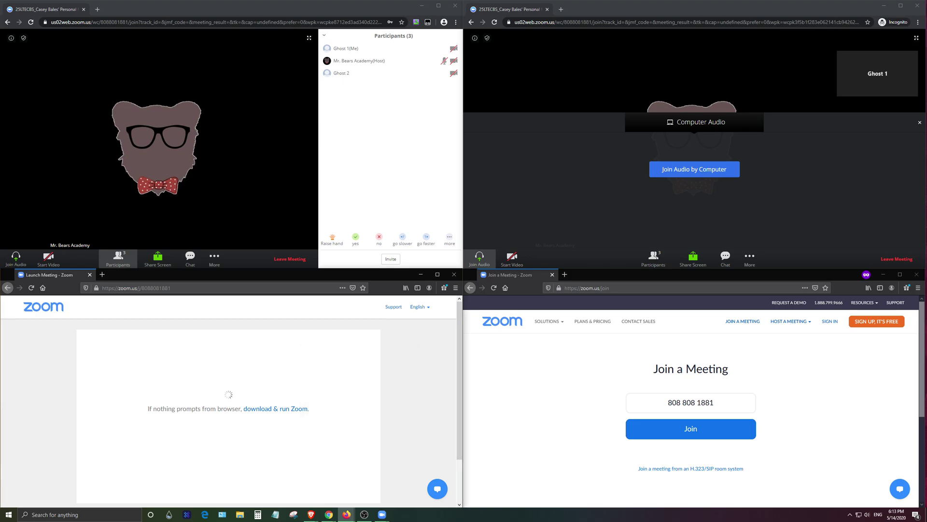
pyautogui.scroll(-1, 229, 410)
pyautogui.scroll(1, 229, 396)
pyautogui.click(276, 409)
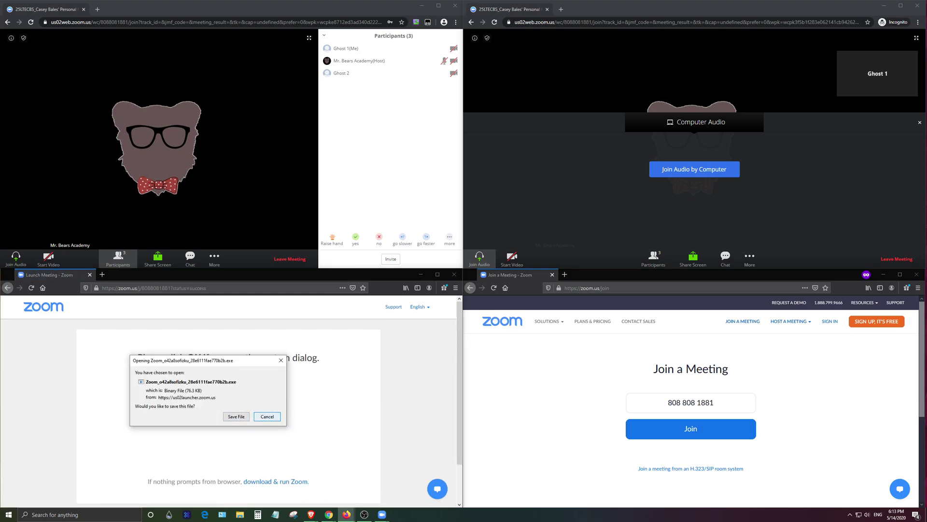
pyautogui.press('Escape')
# Cancel the repeated installer download and choose 'join from your browser' instead.
pyautogui.scroll(-1, 270, 402)
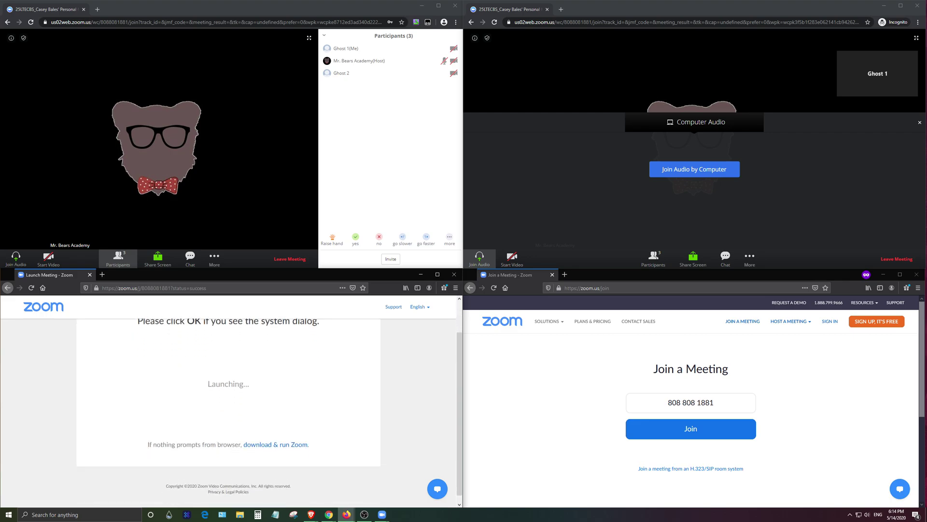
pyautogui.scroll(1, 270, 402)
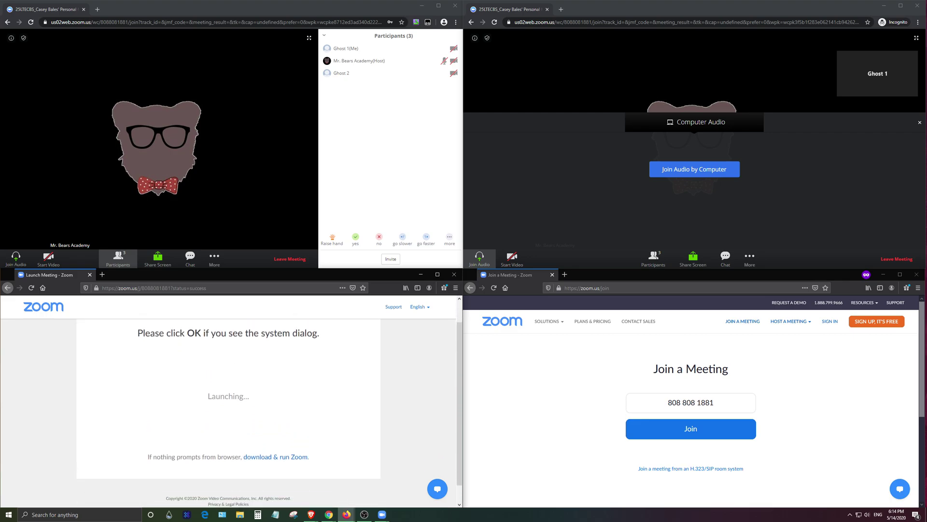
pyautogui.scroll(1, 275, 457)
pyautogui.scroll(-1, 275, 456)
pyautogui.click(275, 456)
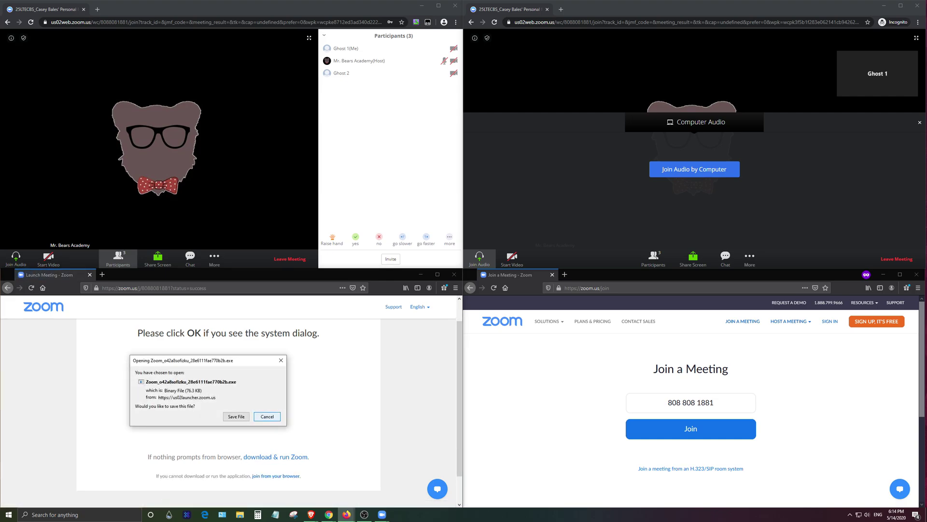
pyautogui.press('Escape')
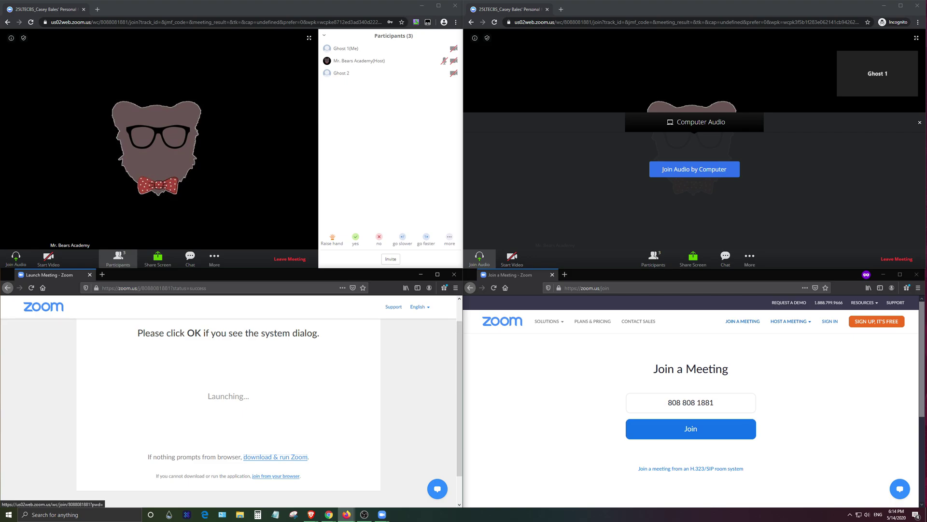
pyautogui.click(277, 477)
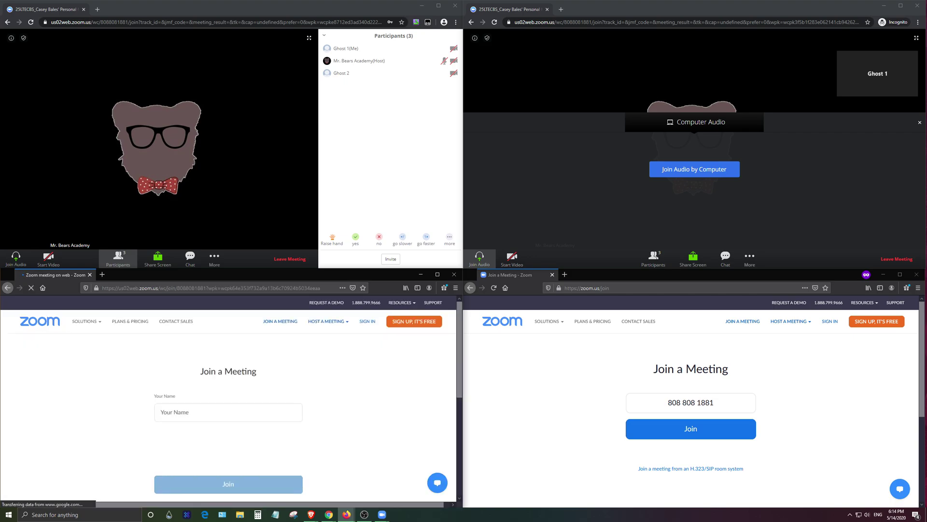
# Return to the host's desktop Zoom meeting, whose participant list shows the host and Ghost 1–4.
pyautogui.click(228, 412)
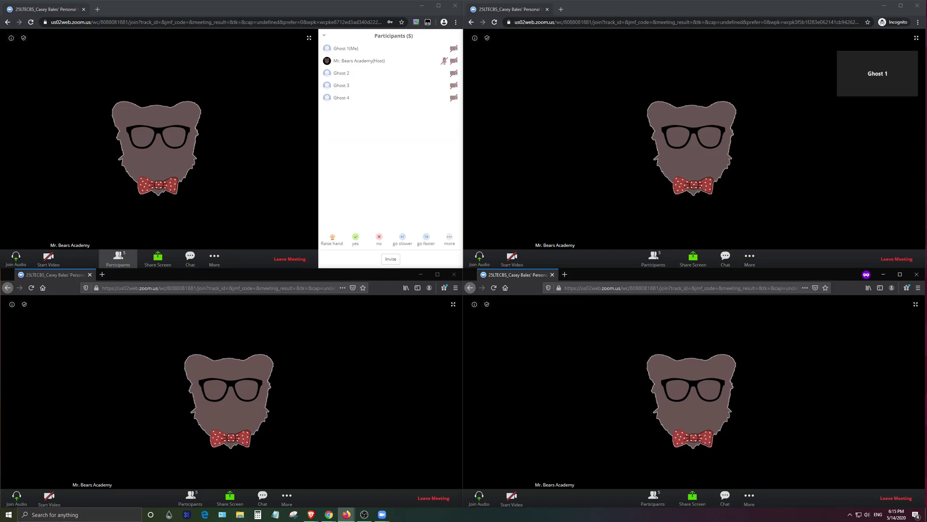
pyautogui.moveTo(908, 89)
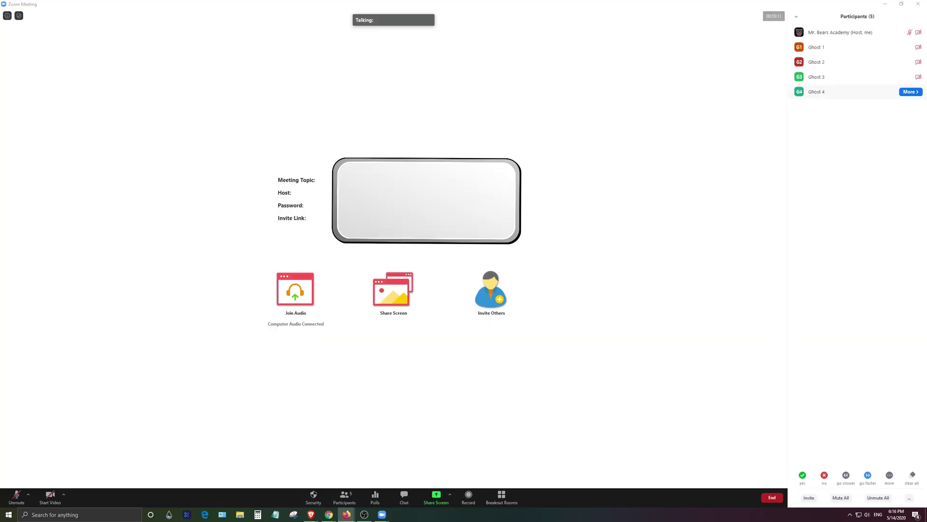
pyautogui.hotkey('alt', 'Tab')
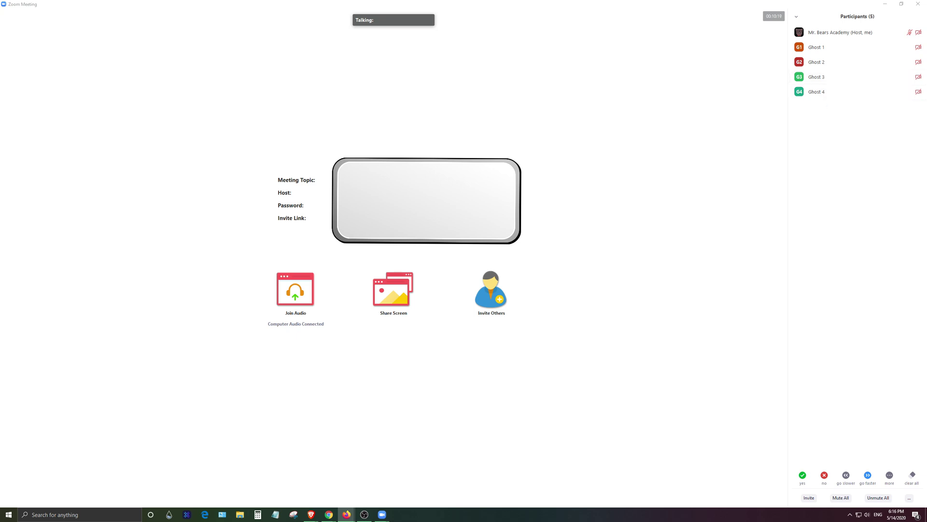
pyautogui.hotkey('alt', 'Tab')
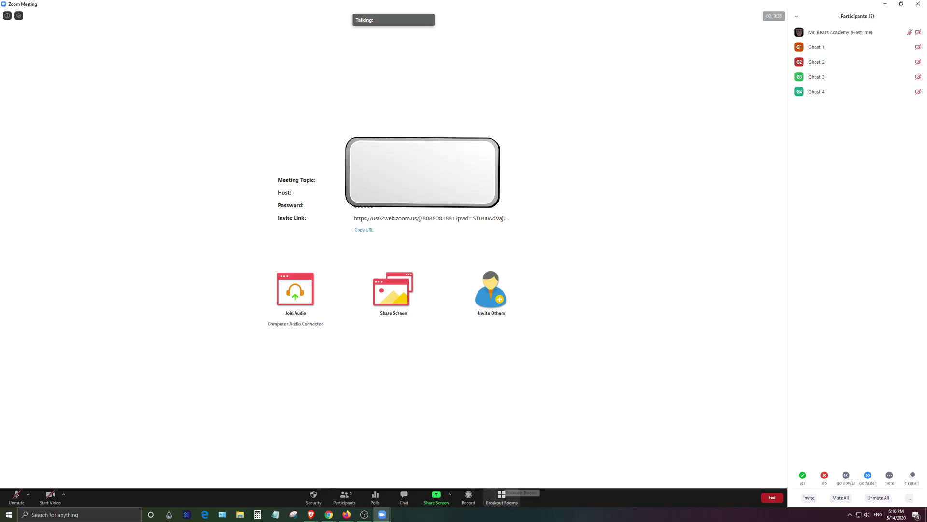
# Create 4 breakout rooms with manual participant assignment.
pyautogui.click(501, 496)
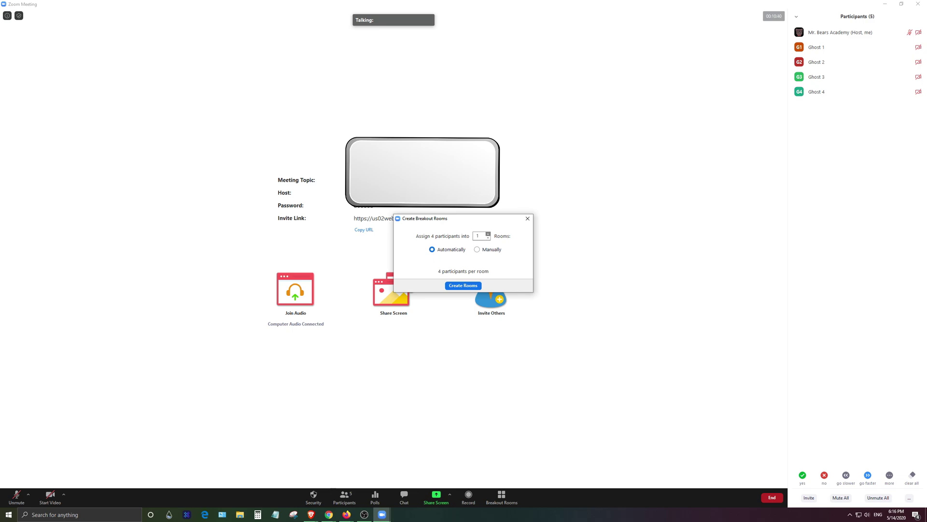
pyautogui.press('BackSpace')
pyautogui.write('4')
pyautogui.click(478, 249)
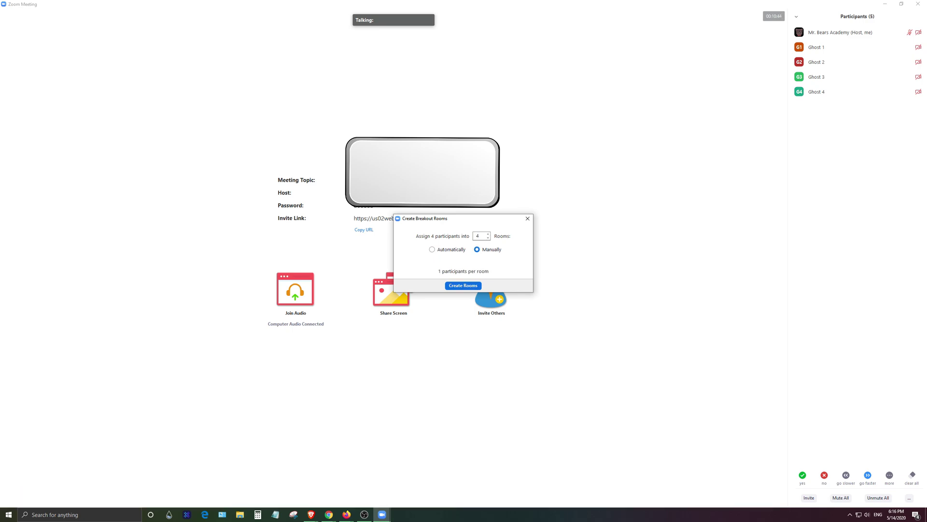
pyautogui.click(463, 285)
# Assign Ghost 1, 2, 3 and 4 to Breakout Rooms 1, 2, 3 and 4 respectively.
pyautogui.click(533, 180)
pyautogui.click(552, 173)
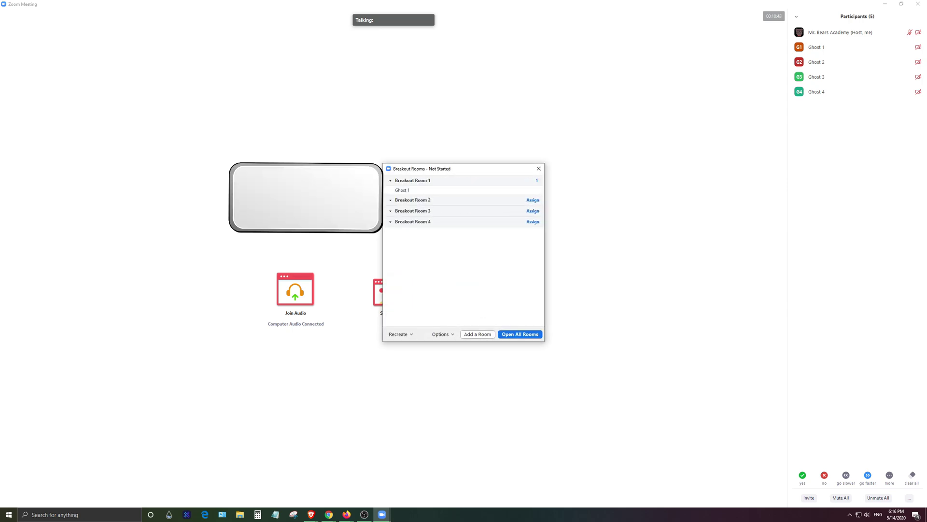
pyautogui.click(533, 199)
pyautogui.click(552, 190)
pyautogui.click(533, 220)
pyautogui.click(553, 215)
pyautogui.click(532, 239)
pyautogui.click(552, 239)
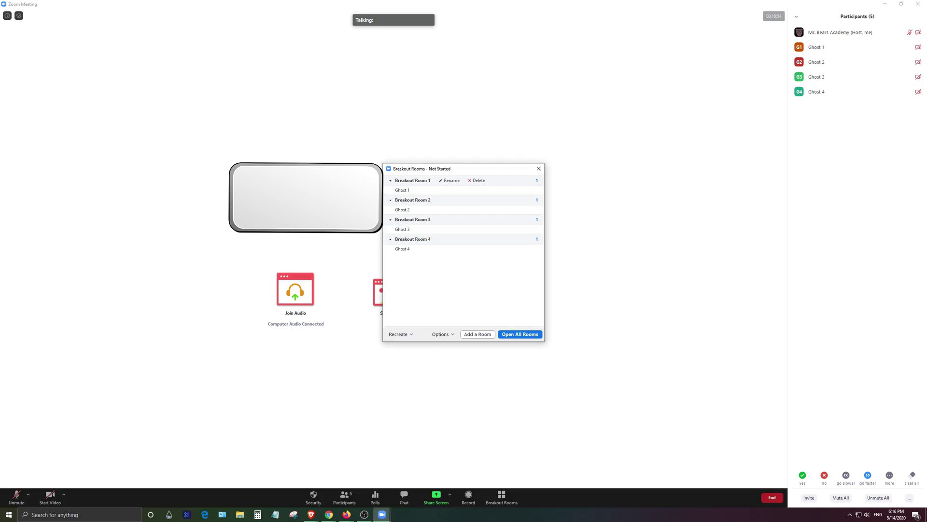
# Open all four breakout rooms and have each ghost accept its Room 1–4 invitation.
pyautogui.click(520, 334)
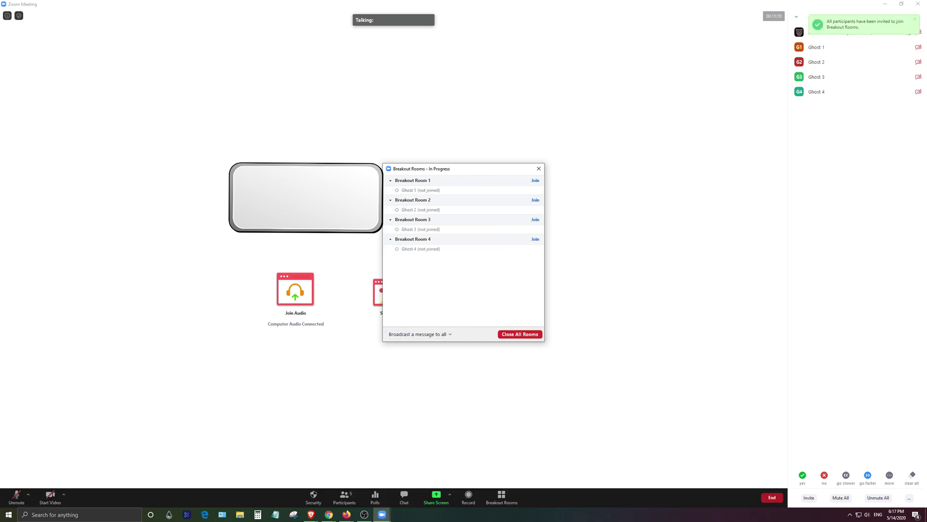
pyautogui.press('super+Down')
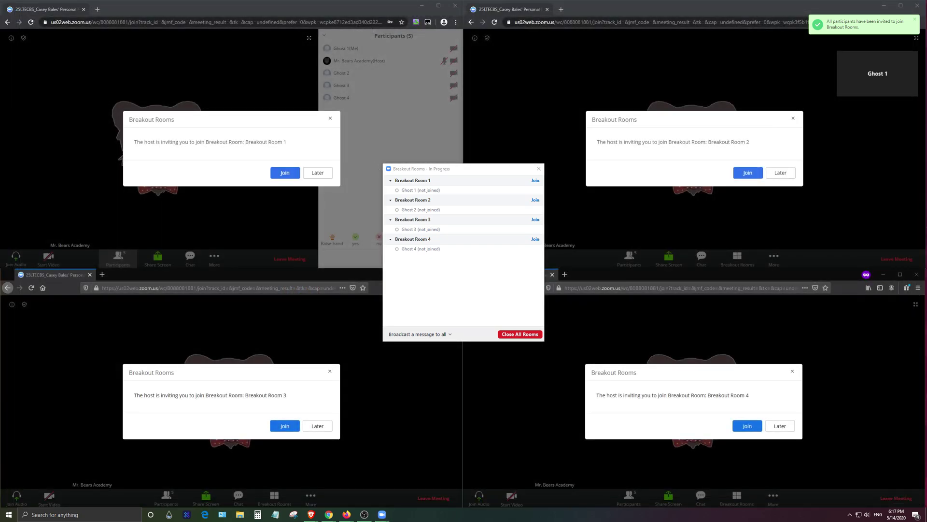
pyautogui.click(295, 172)
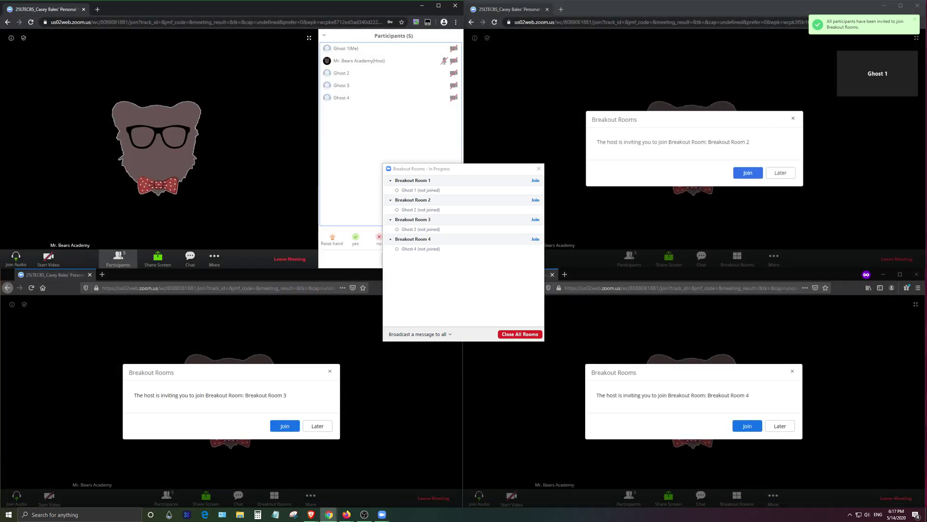
pyautogui.click(747, 172)
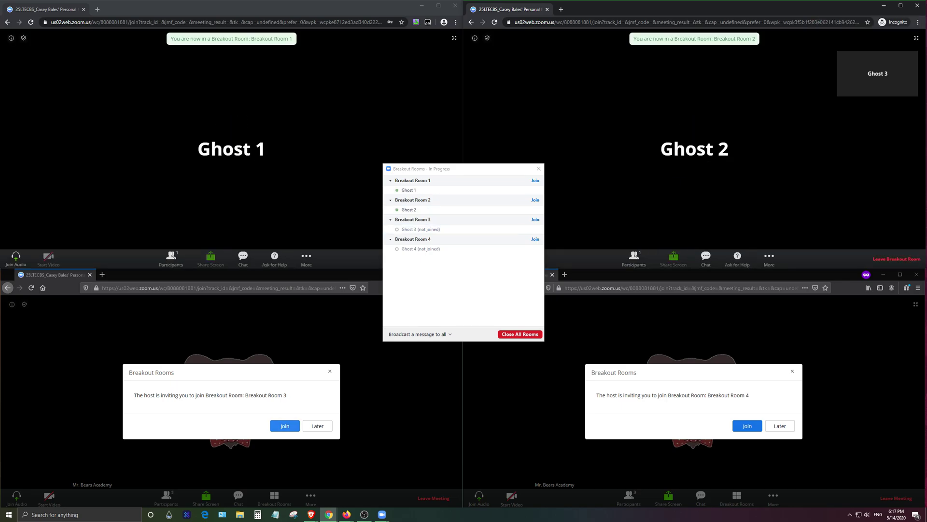
pyautogui.click(284, 425)
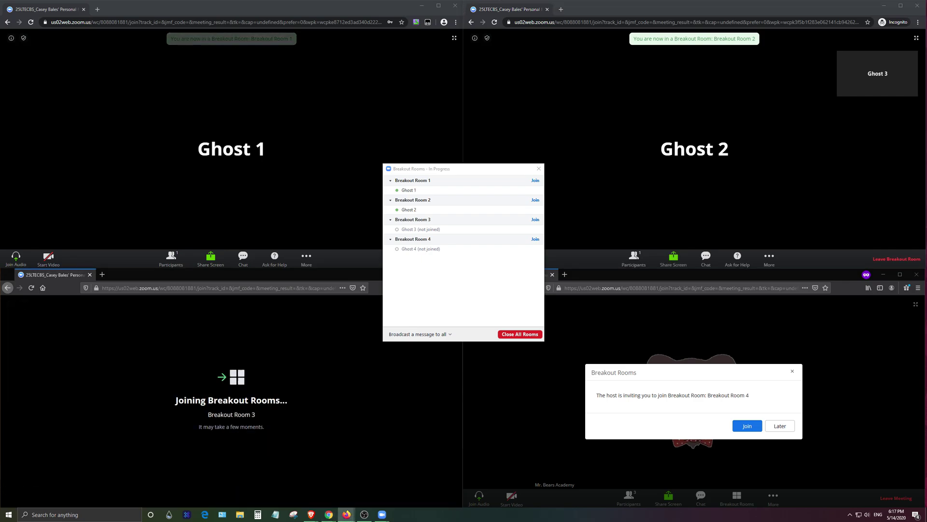
pyautogui.click(747, 425)
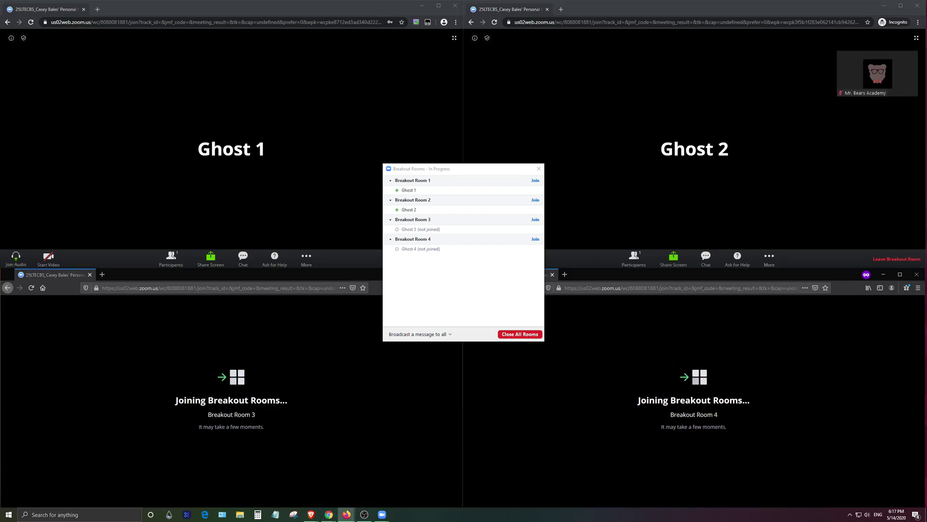
# Show the participant list in each of the four ghosts' breakout room windows.
pyautogui.click(171, 256)
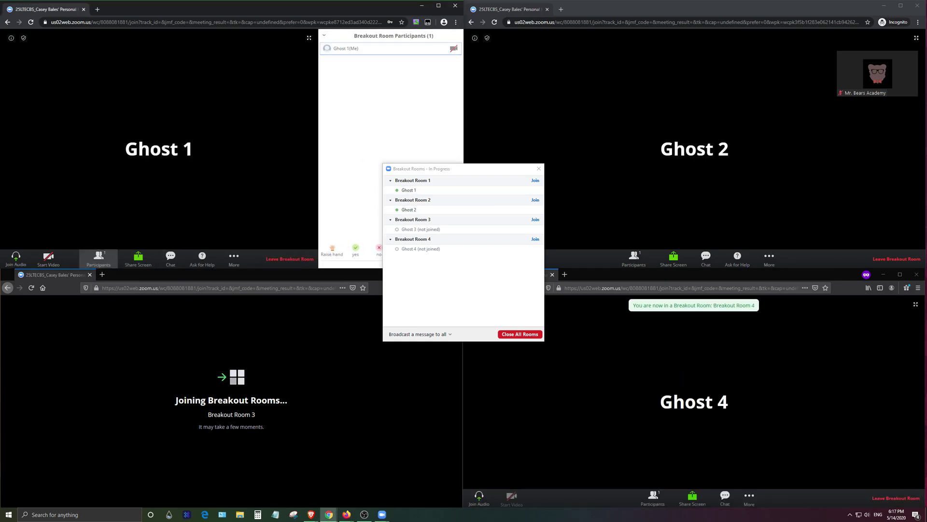
pyautogui.click(634, 259)
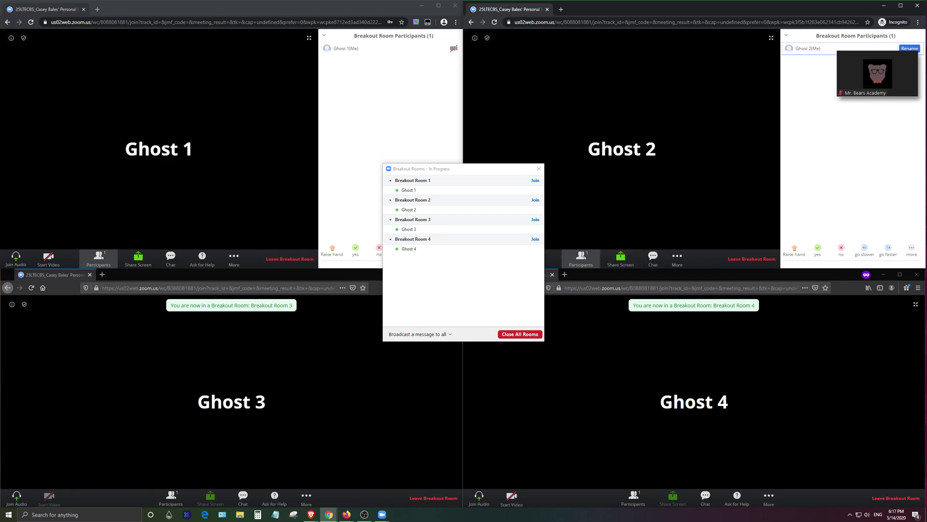
pyautogui.click(190, 498)
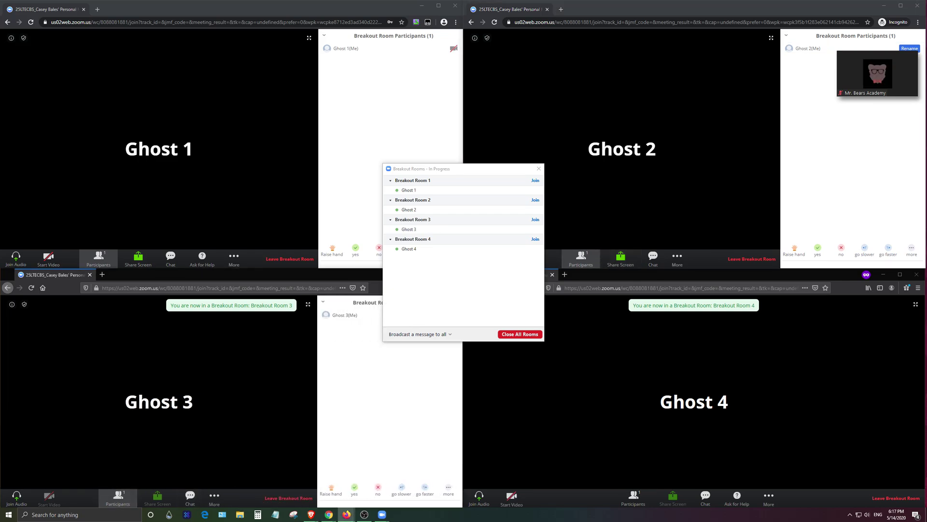
pyautogui.click(633, 497)
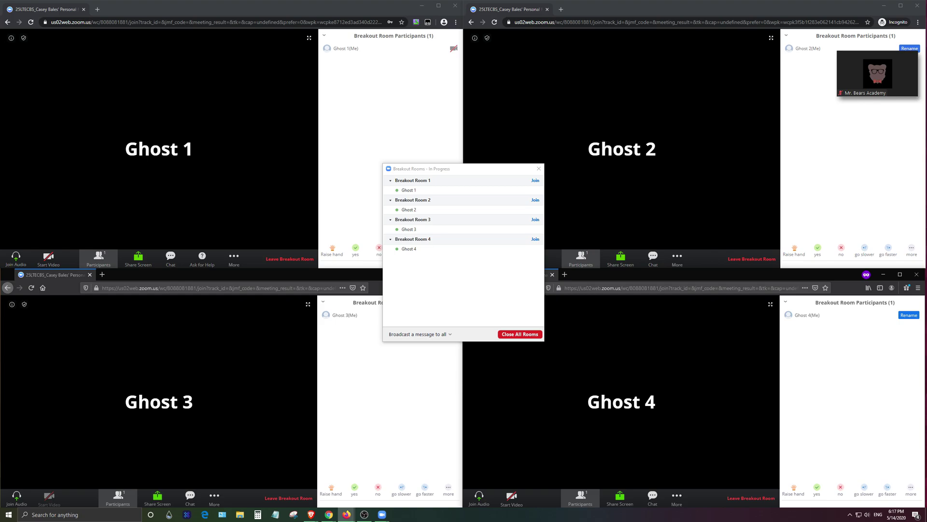
# Join Ghost 1's Chrome session to computer audio and allow microphone access for the Zoom site.
pyautogui.moveTo(457, 172); pyautogui.dragTo(459, 179)
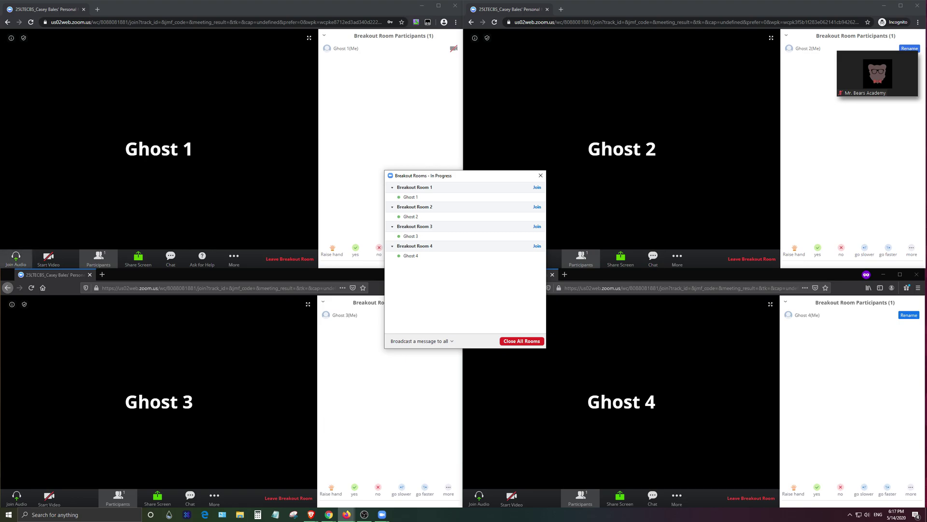
pyautogui.click(16, 258)
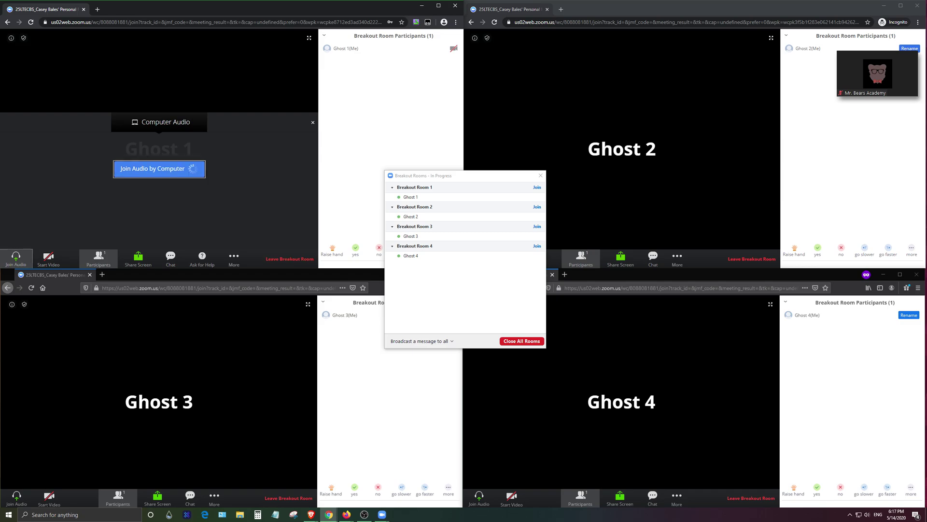
pyautogui.click(159, 169)
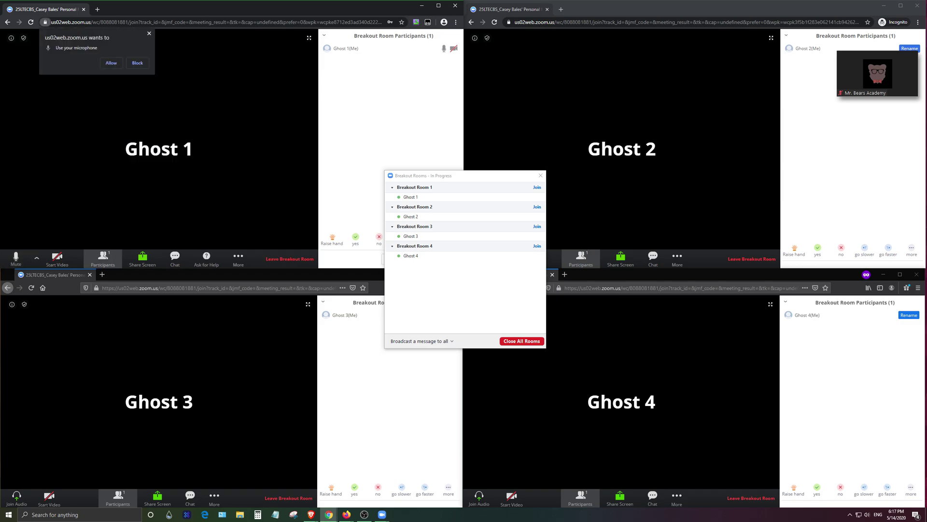
pyautogui.click(111, 63)
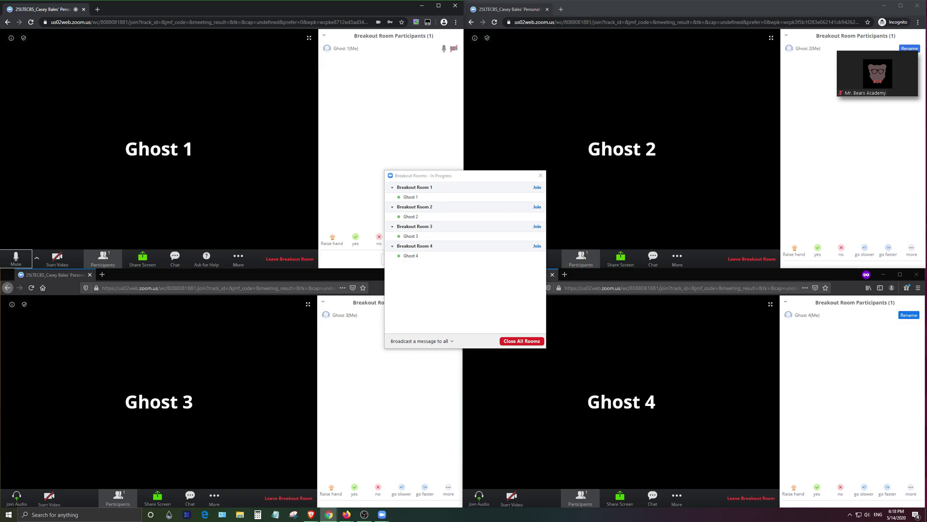
pyautogui.moveTo(459, 175); pyautogui.dragTo(329, 197)
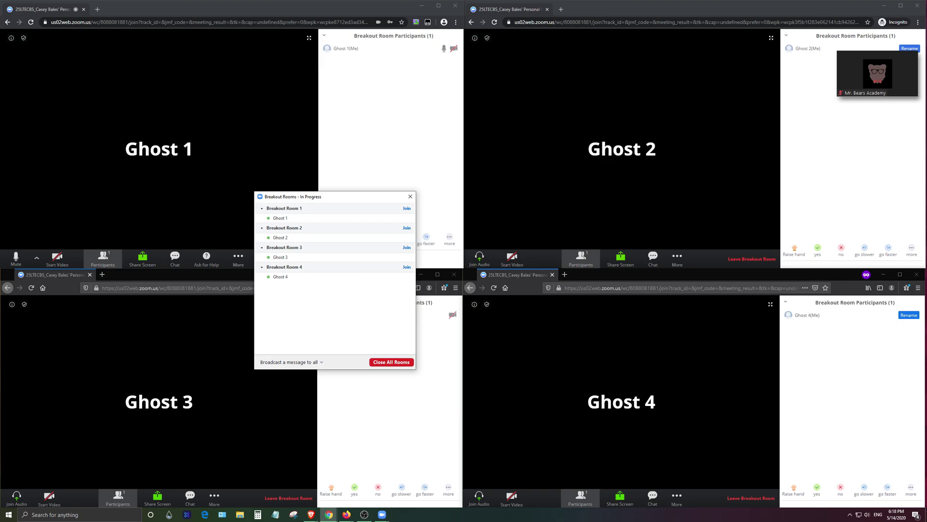
pyautogui.click(36, 259)
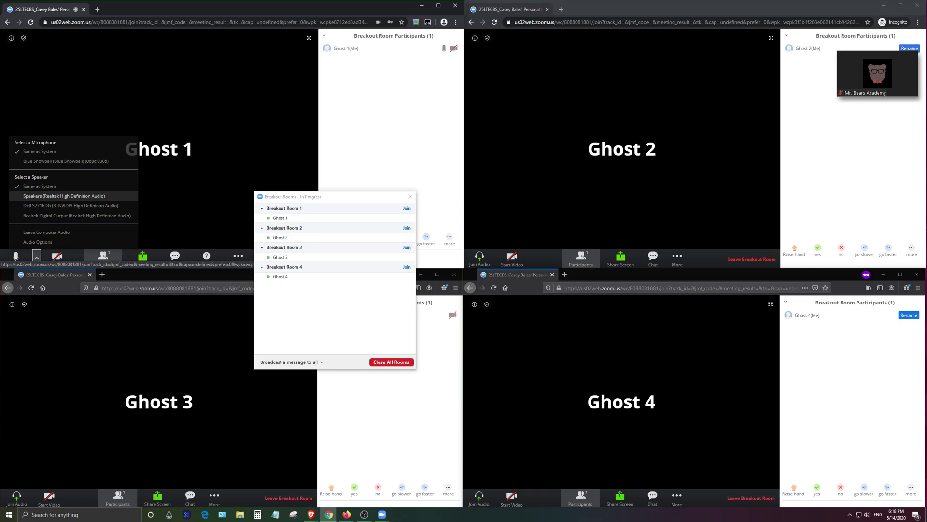
pyautogui.press('Escape')
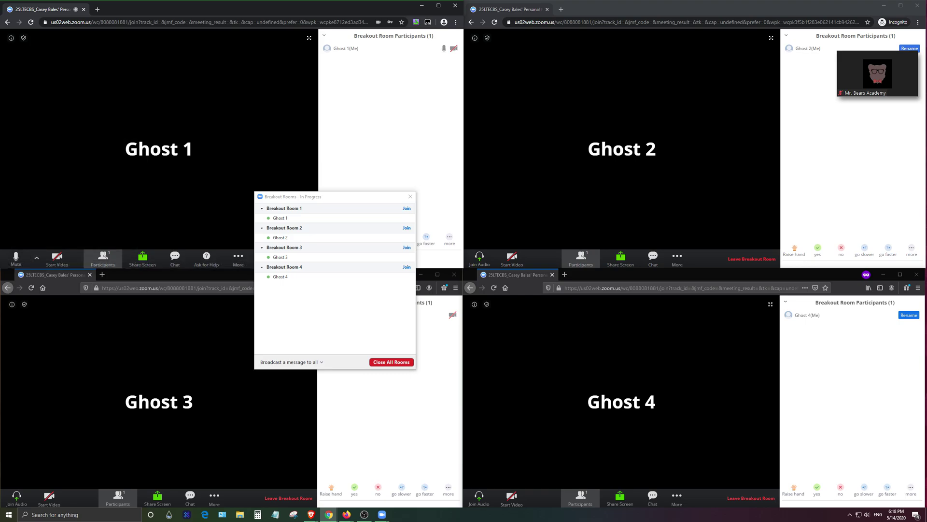